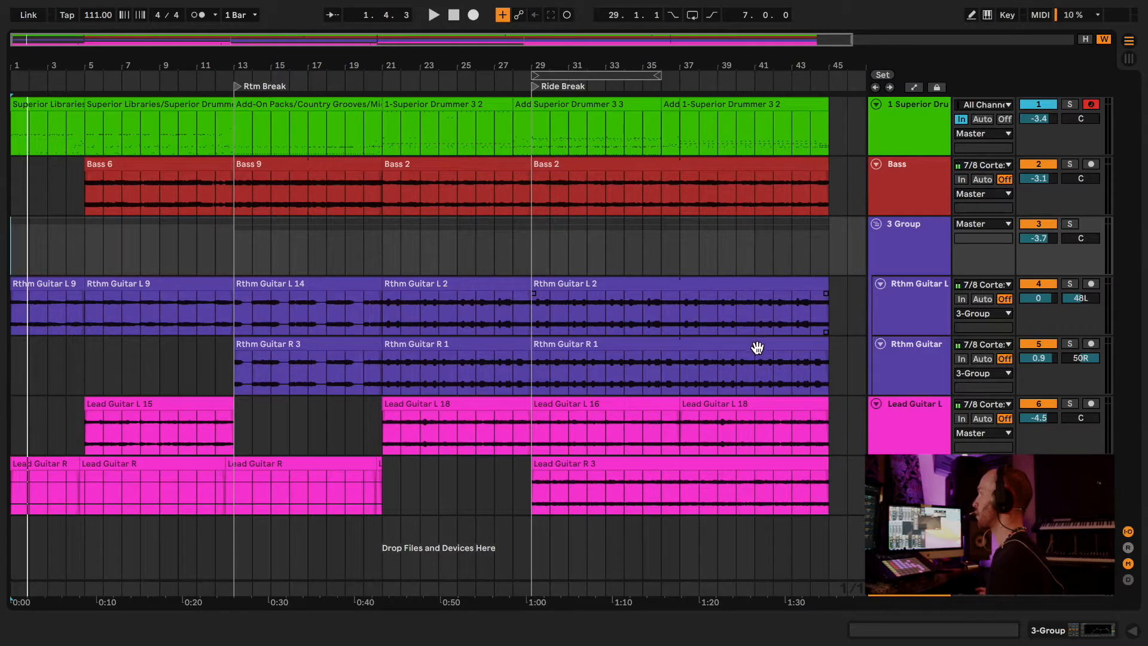
Return the song position to the start, select the Superior Drummer track and view the project in both Session and Arrangement layouts
{"action": "left_click", "coordinate": [455, 16]}
{"action": "left_click", "coordinate": [887, 141]}
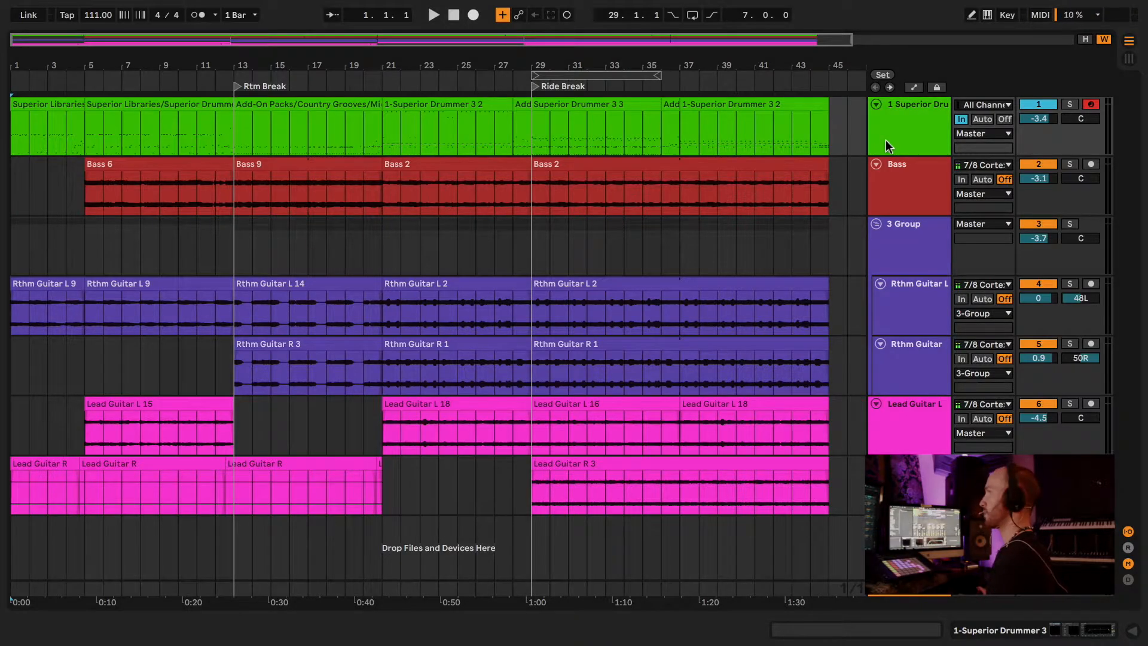
{"action": "key", "text": "Tab"}
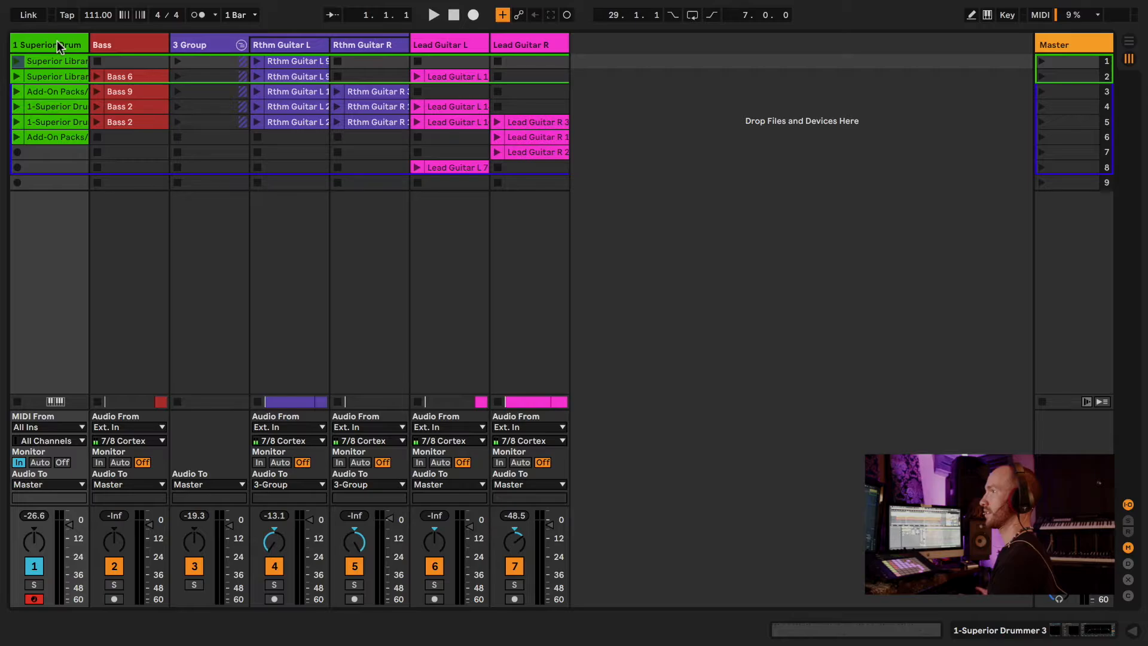
{"action": "key", "text": "Tab"}
{"action": "key", "text": "Tab"}
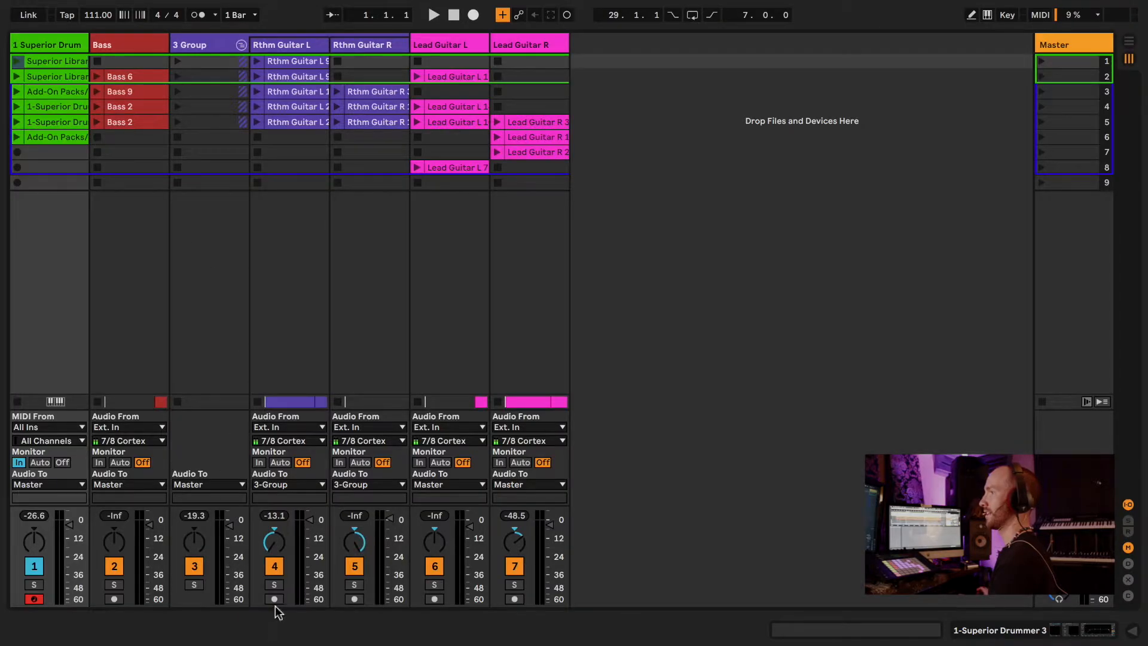
{"action": "key", "text": "Tab"}
View the MIDI notes of the drum clip at the Rtm Break marker, then show the drum track's device chain
{"action": "left_click_drag", "start_coordinate": [461, 451], "coordinate": [474, 371]}
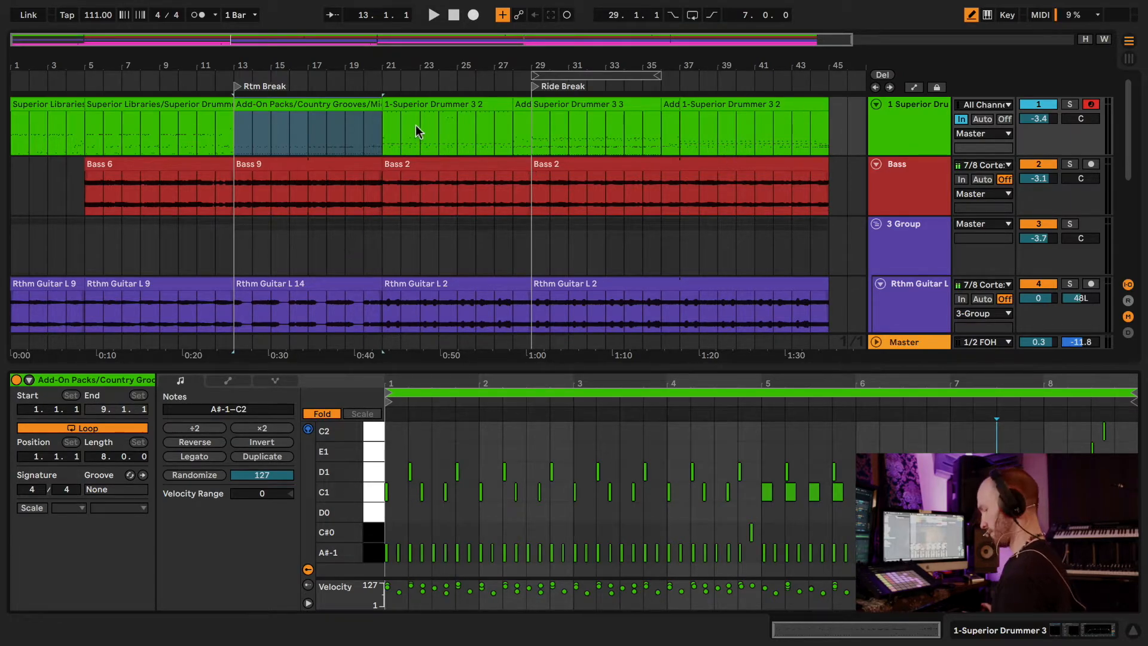
{"action": "key", "text": "Tab"}
{"action": "key", "text": "Tab"}
{"action": "key", "text": "shift+Tab"}
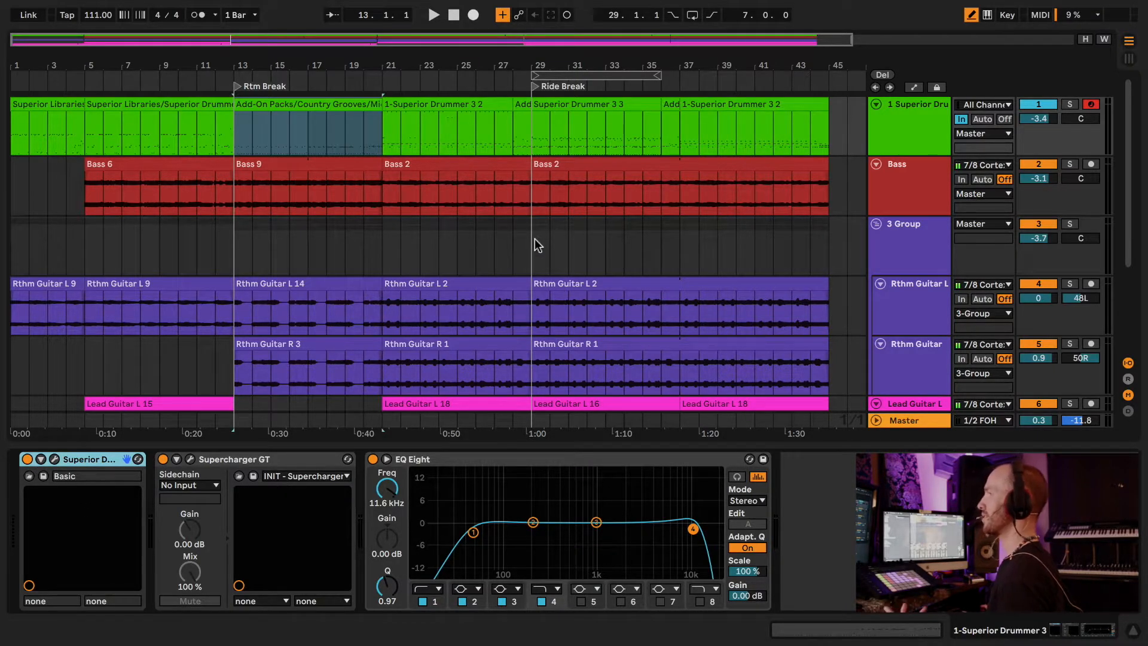
Open the Superior Drummer 3 plug-in and audition two cymbals on its drum kit
{"action": "left_click", "coordinate": [54, 459]}
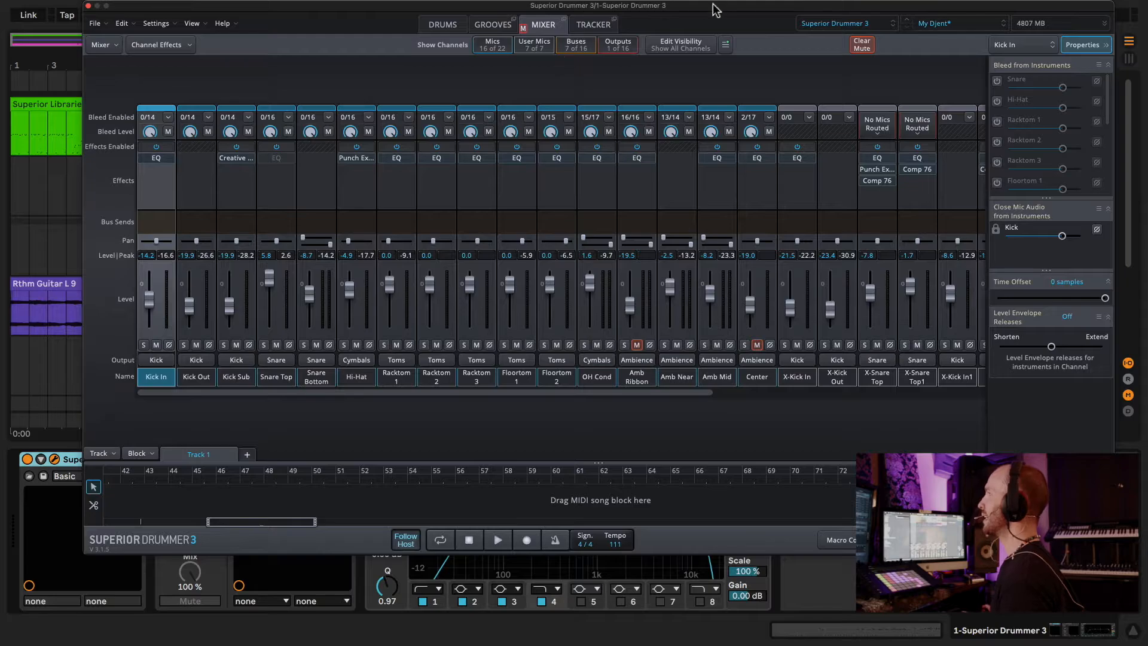
{"action": "left_click_drag", "start_coordinate": [712, 7], "coordinate": [690, 44]}
{"action": "left_click", "coordinate": [422, 54]}
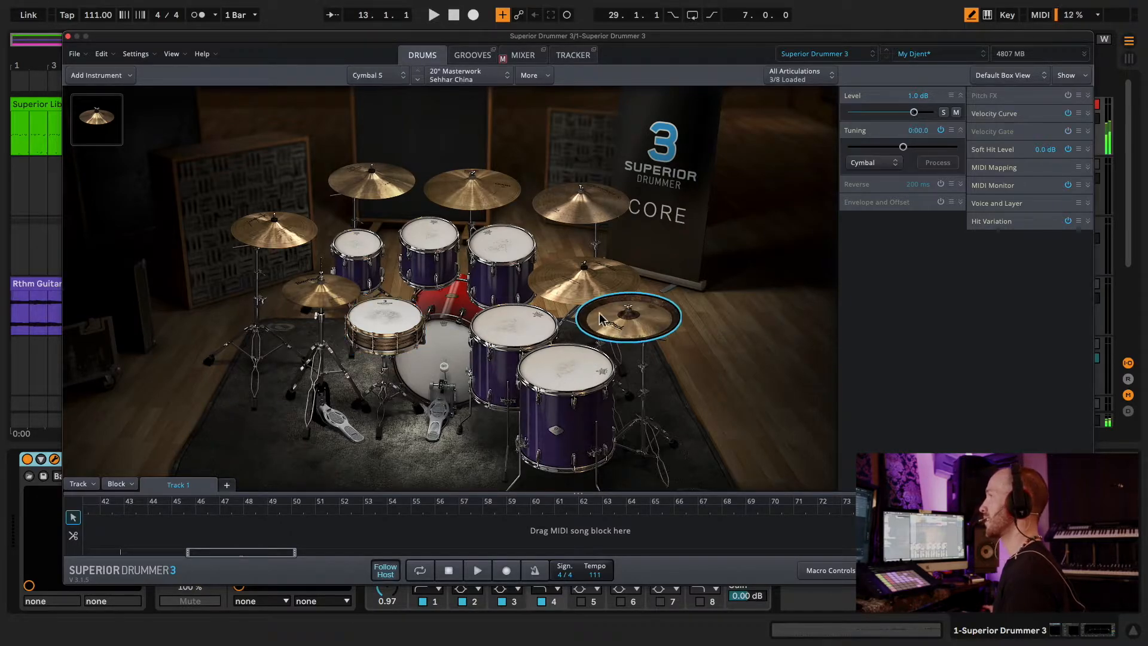
{"action": "left_click", "coordinate": [616, 332]}
{"action": "left_click", "coordinate": [409, 174]}
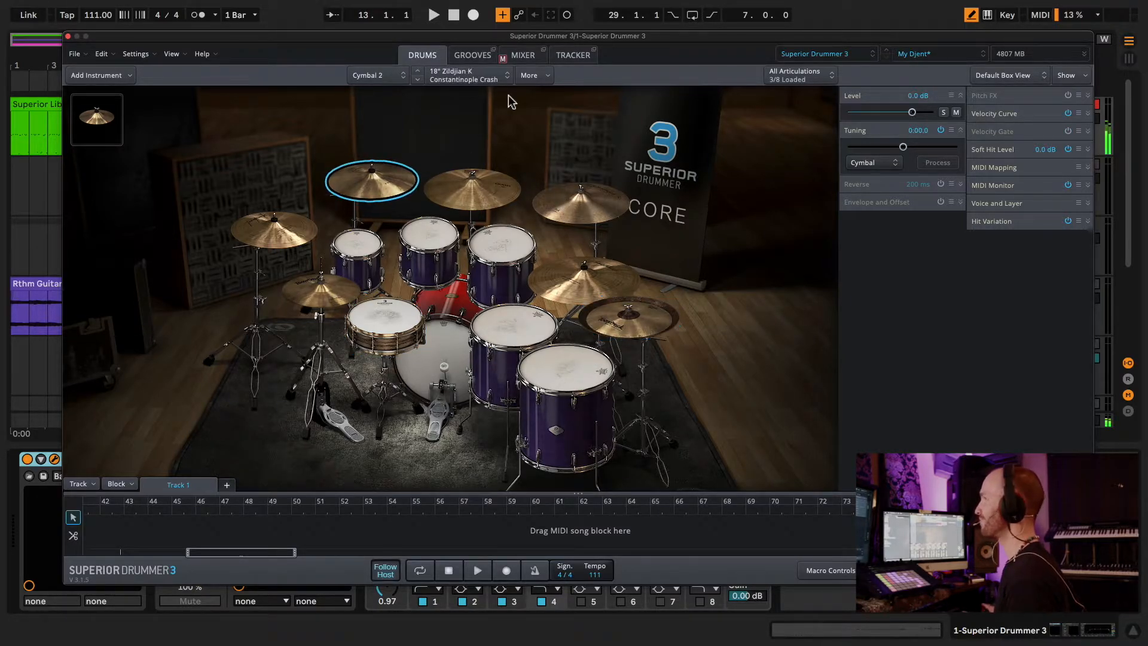
Review the microphone, bus and output channels in Superior Drummer's mixer, then close the plug-in window
{"action": "left_click", "coordinate": [523, 55]}
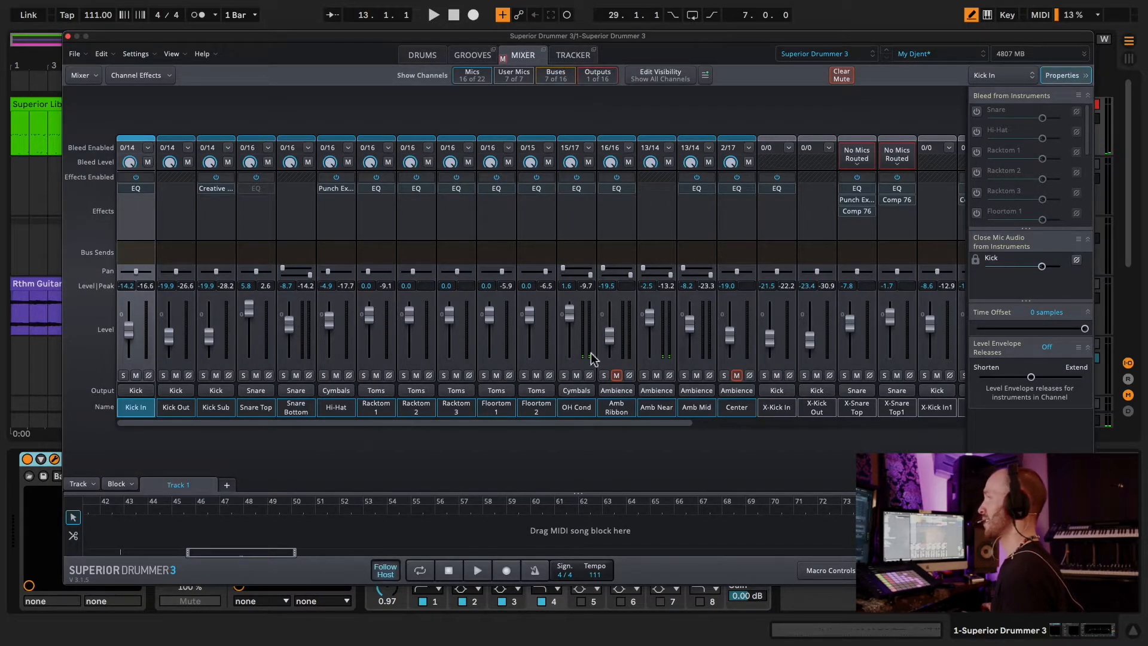
{"action": "left_click_drag", "start_coordinate": [622, 424], "coordinate": [917, 429]}
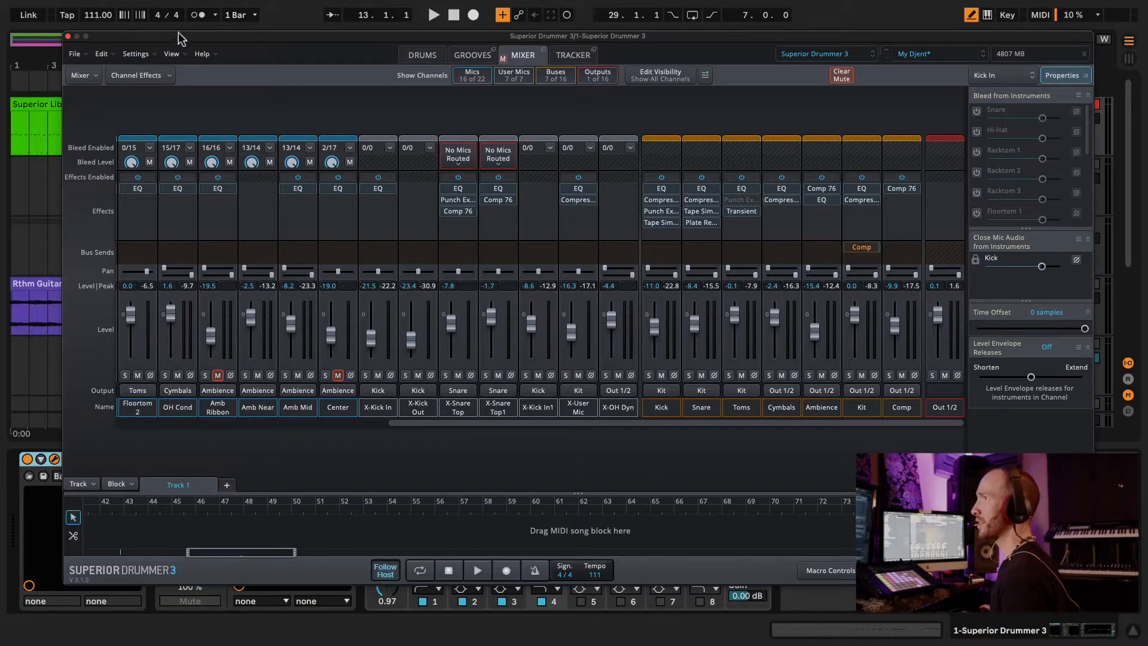
{"action": "left_click", "coordinate": [69, 38]}
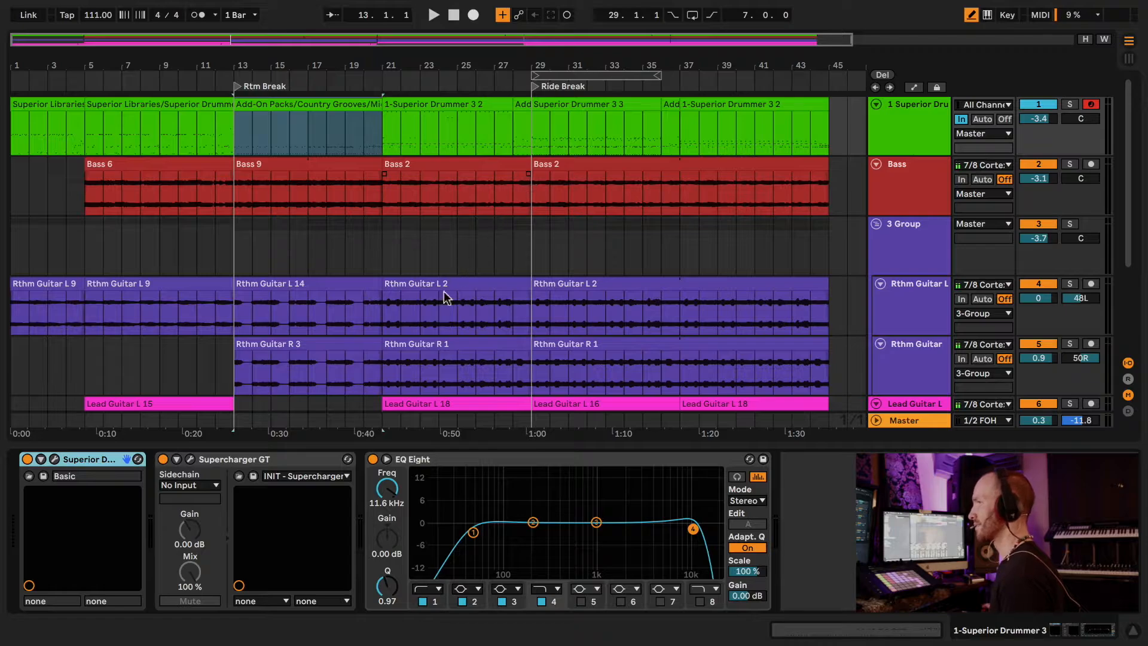
Solo the drum track, play it from about bar 18 and compare the sound with Supercharger GT on and bypassed
{"action": "left_click", "coordinate": [221, 465]}
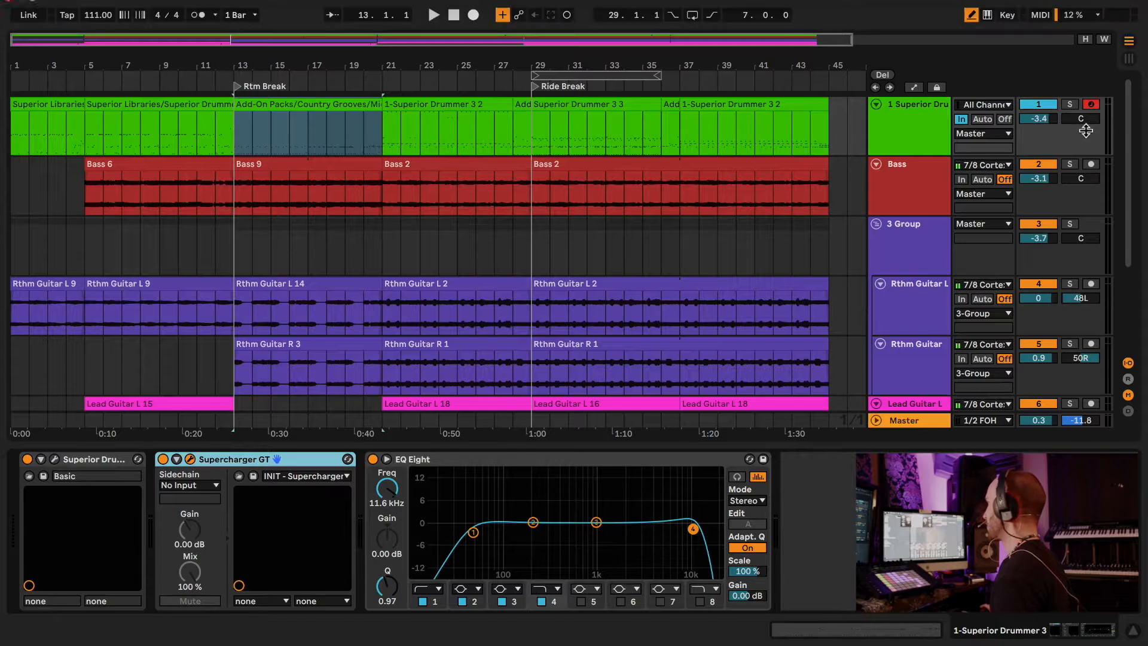
{"action": "left_click", "coordinate": [1069, 104]}
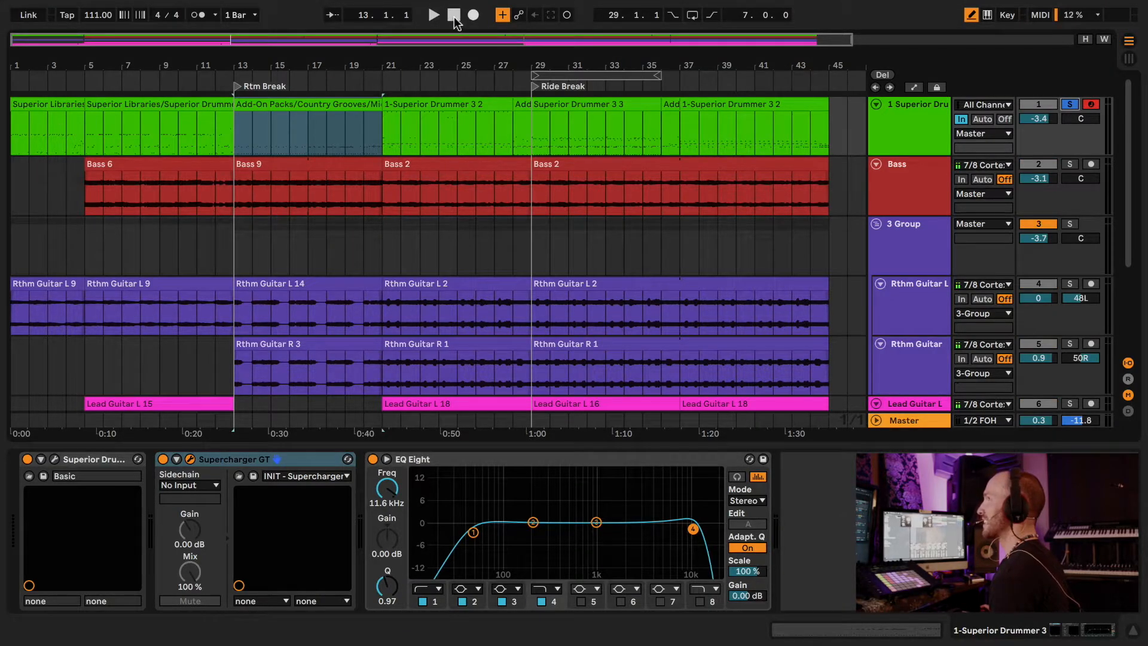
{"action": "left_click", "coordinate": [329, 77]}
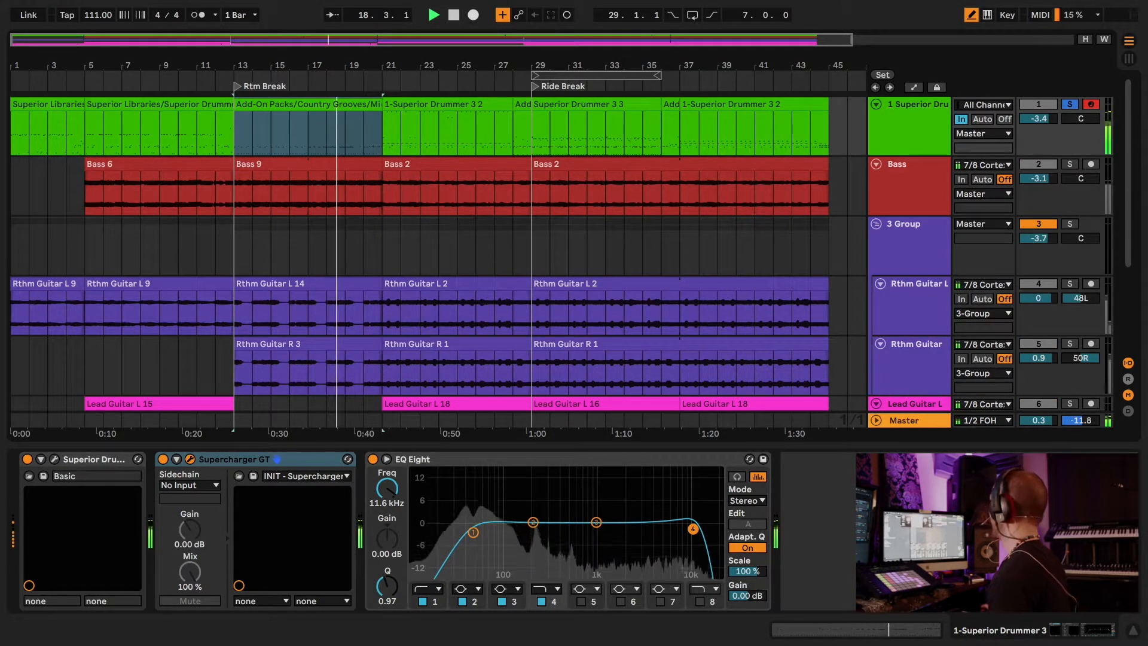
{"action": "left_click", "coordinate": [165, 466]}
{"action": "left_click", "coordinate": [163, 459]}
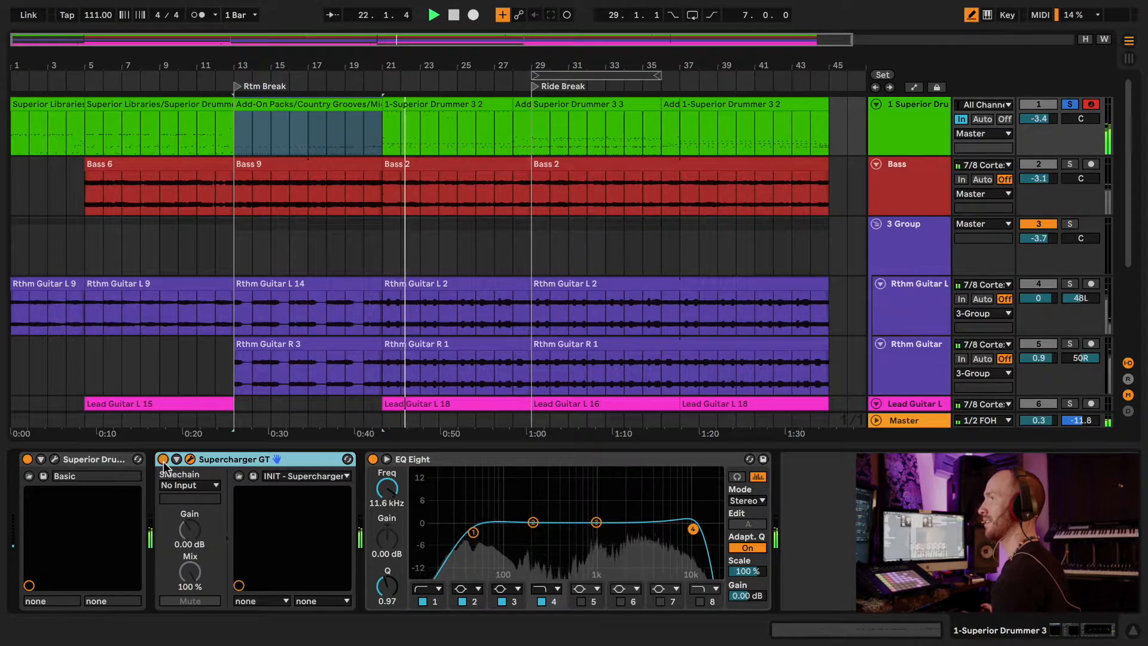
{"action": "left_click", "coordinate": [162, 459]}
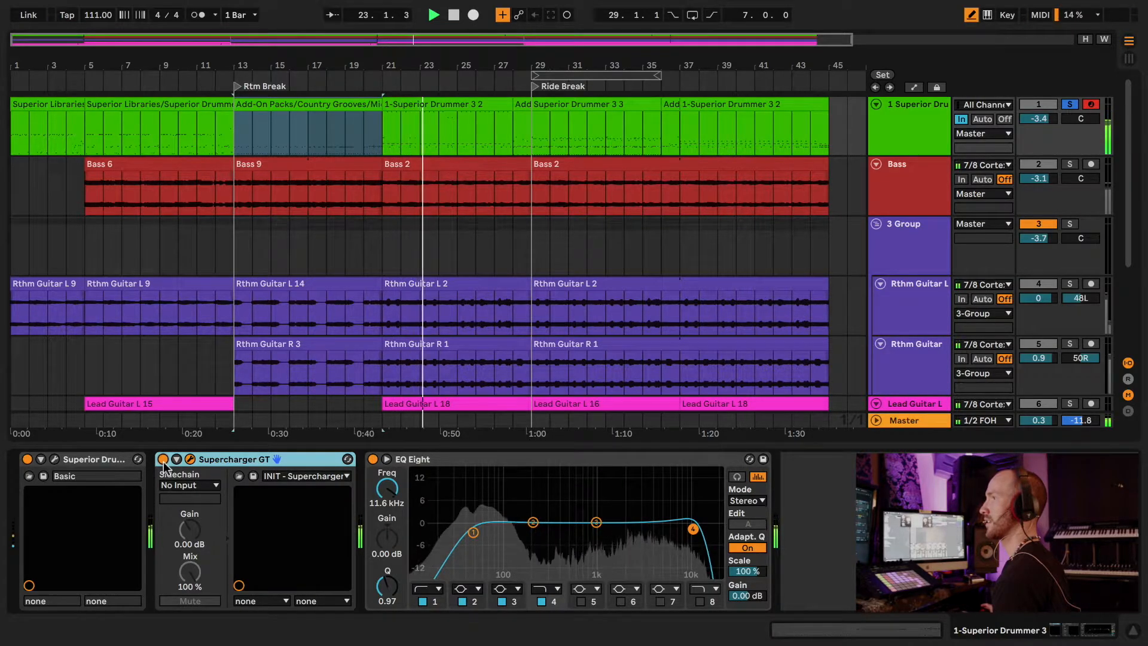
{"action": "left_click", "coordinate": [163, 459]}
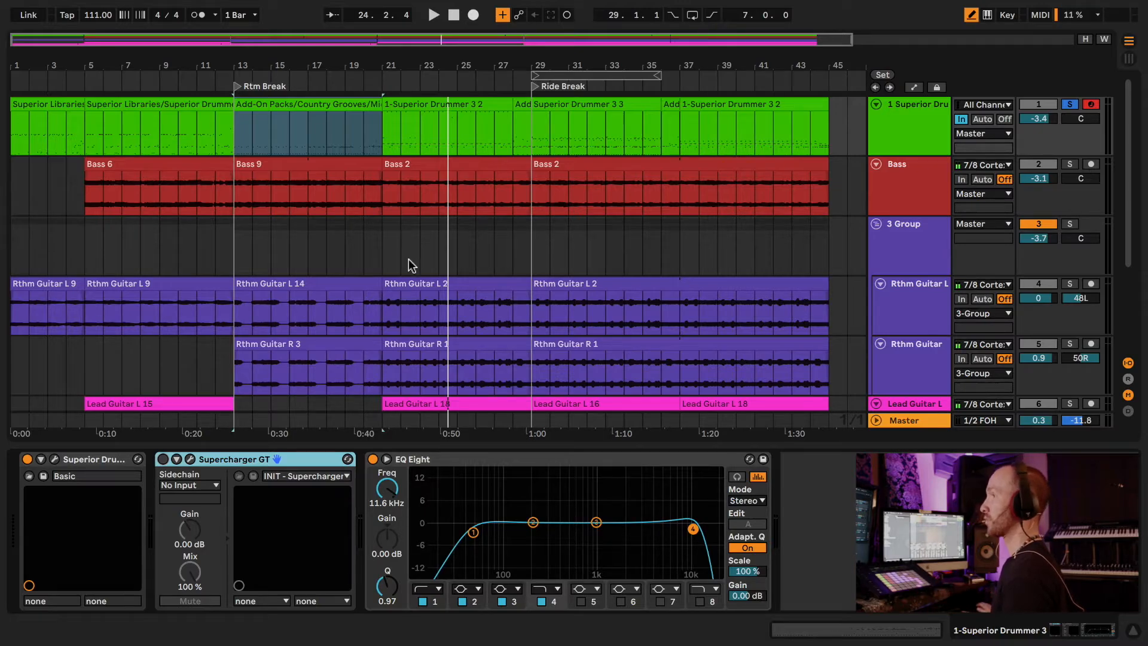
Inspect Supercharger GT's settings and compare the Rtm Break drums with it bypassed and active, leaving it on and closing its window
{"action": "left_click", "coordinate": [191, 458]}
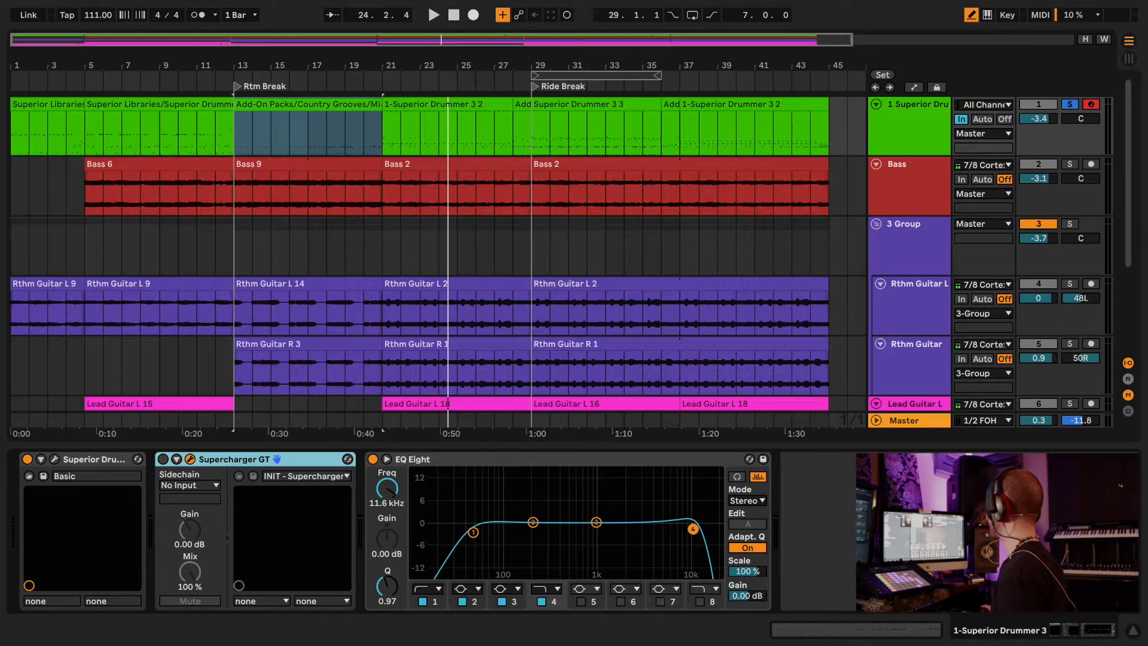
{"action": "left_click_drag", "start_coordinate": [744, 161], "coordinate": [377, 239]}
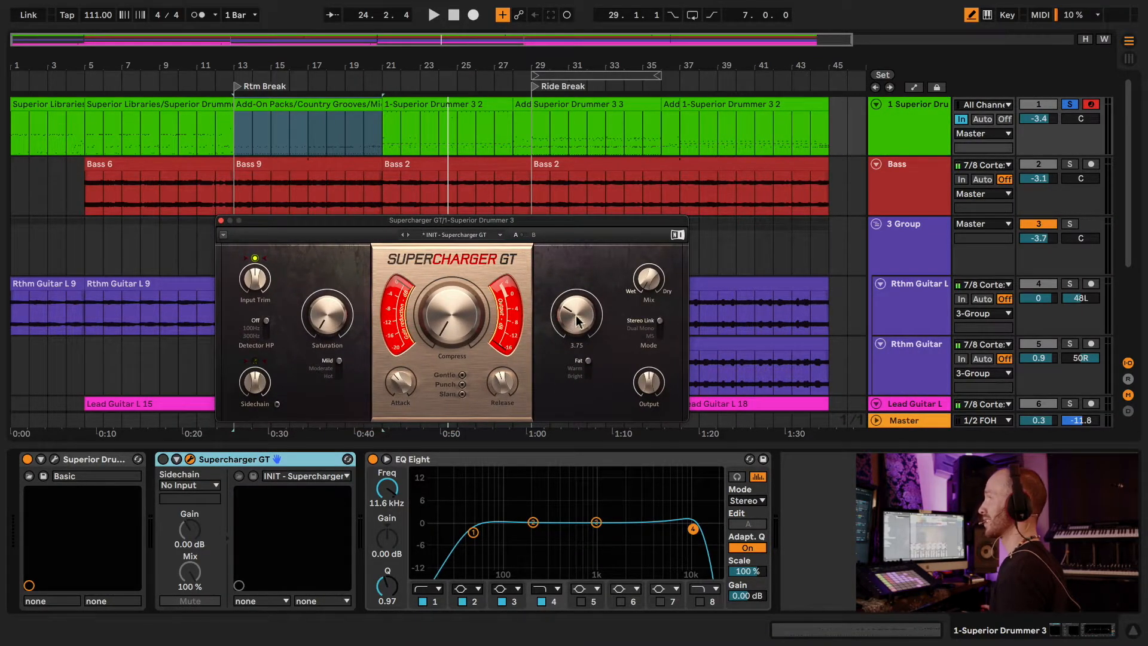
{"action": "key", "text": "space"}
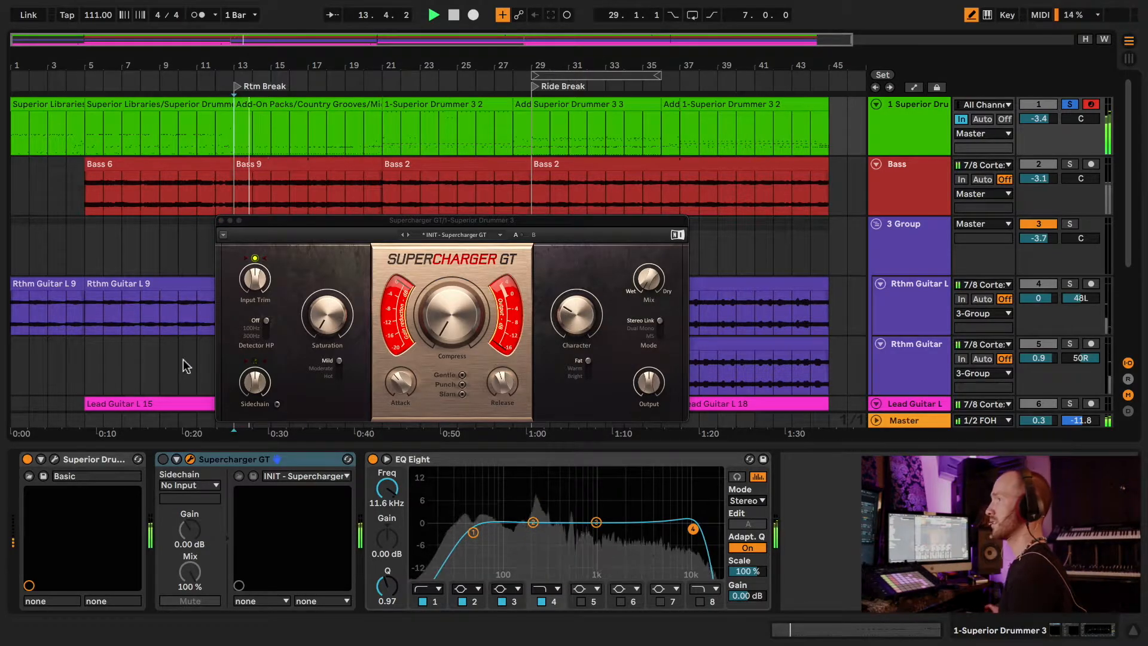
{"action": "left_click", "coordinate": [163, 462]}
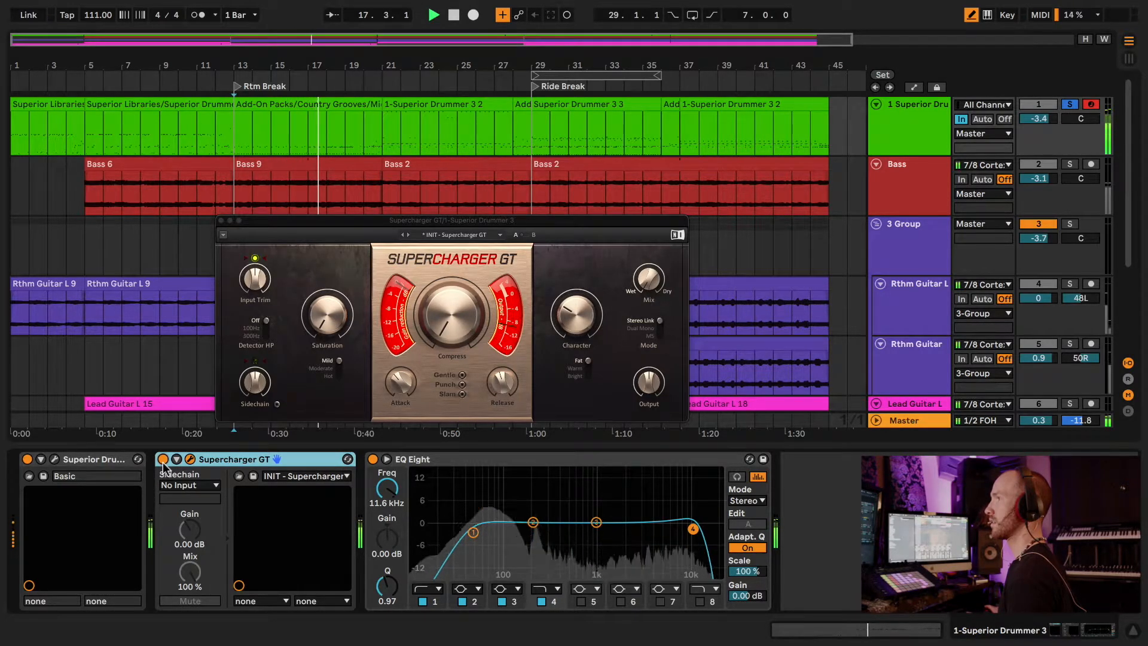
{"action": "left_click", "coordinate": [163, 463]}
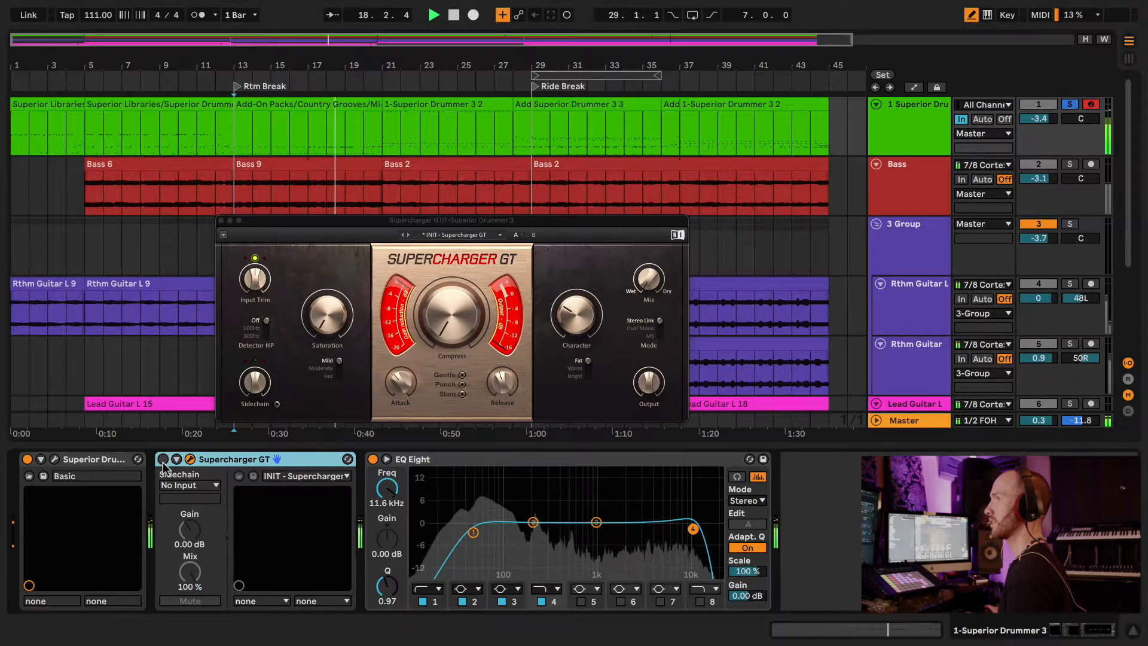
{"action": "left_click", "coordinate": [163, 463]}
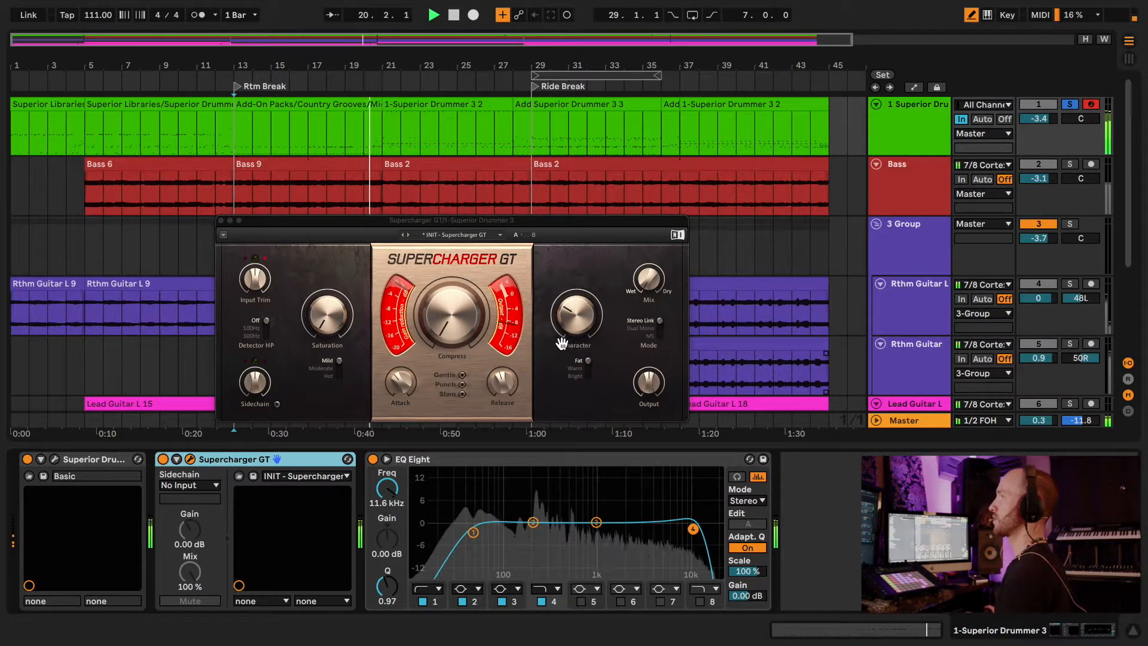
{"action": "key", "text": "space"}
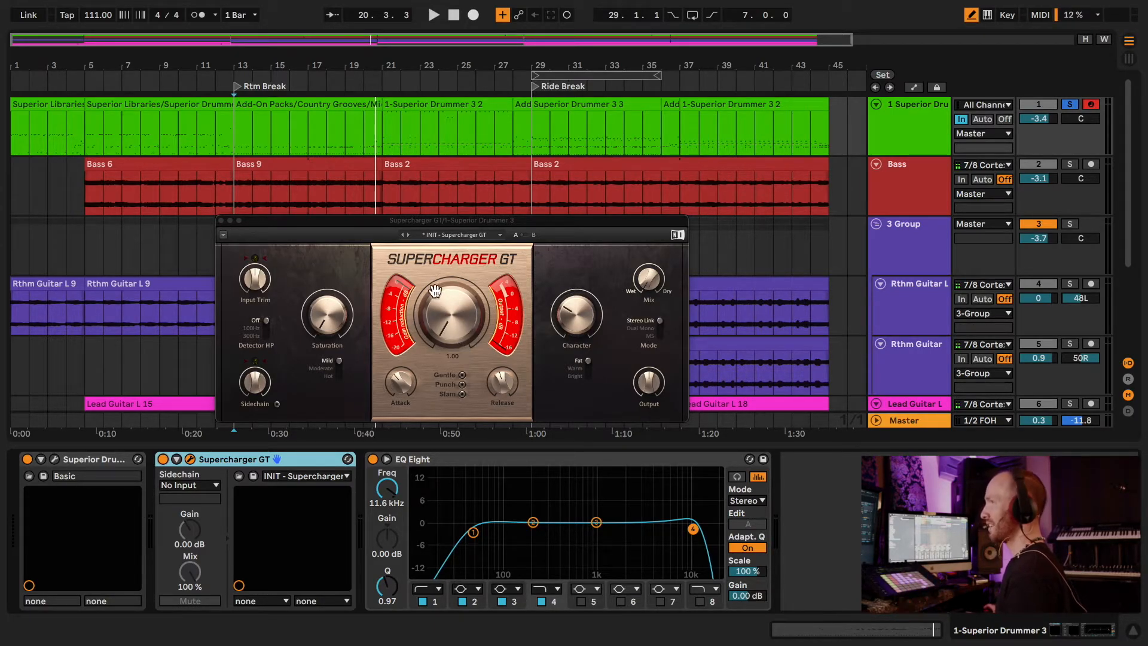
{"action": "mouse_move", "coordinate": [441, 328]}
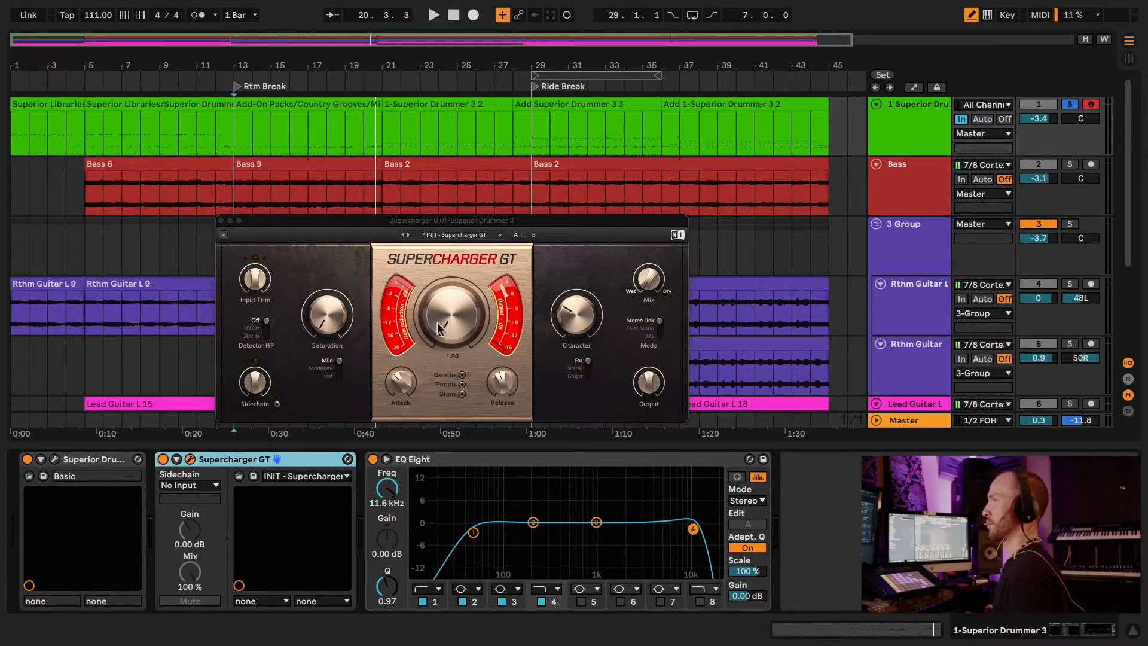
{"action": "left_click", "coordinate": [221, 221]}
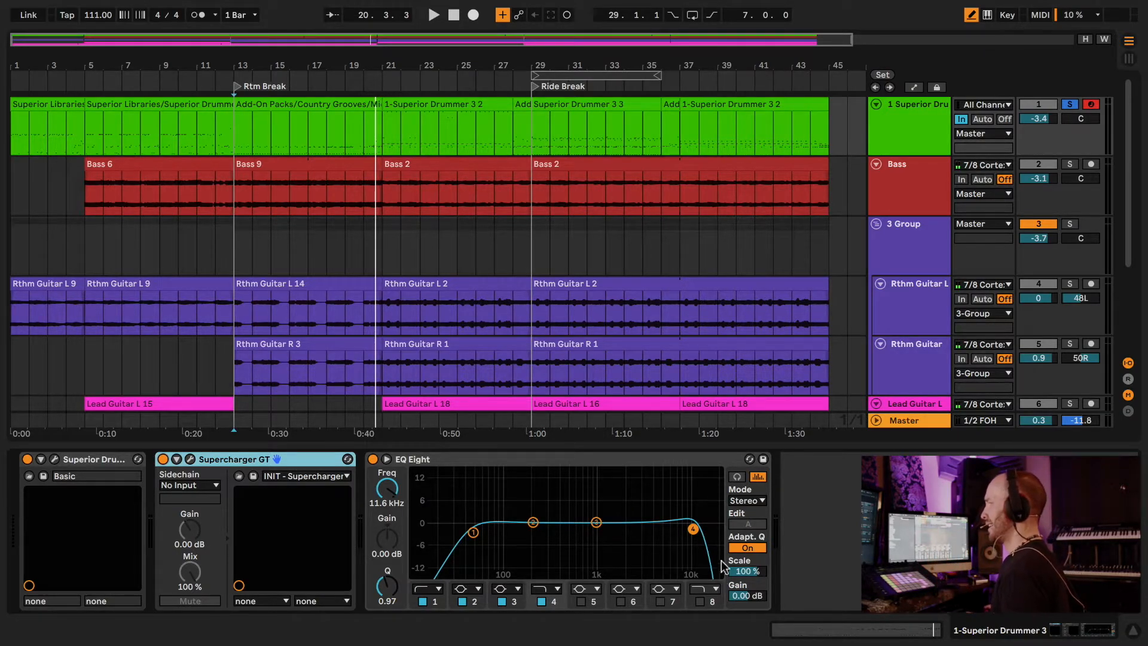
Select the Bass track, solo it in place of the drums and play it from the Rtm Break
{"action": "left_click", "coordinate": [918, 188]}
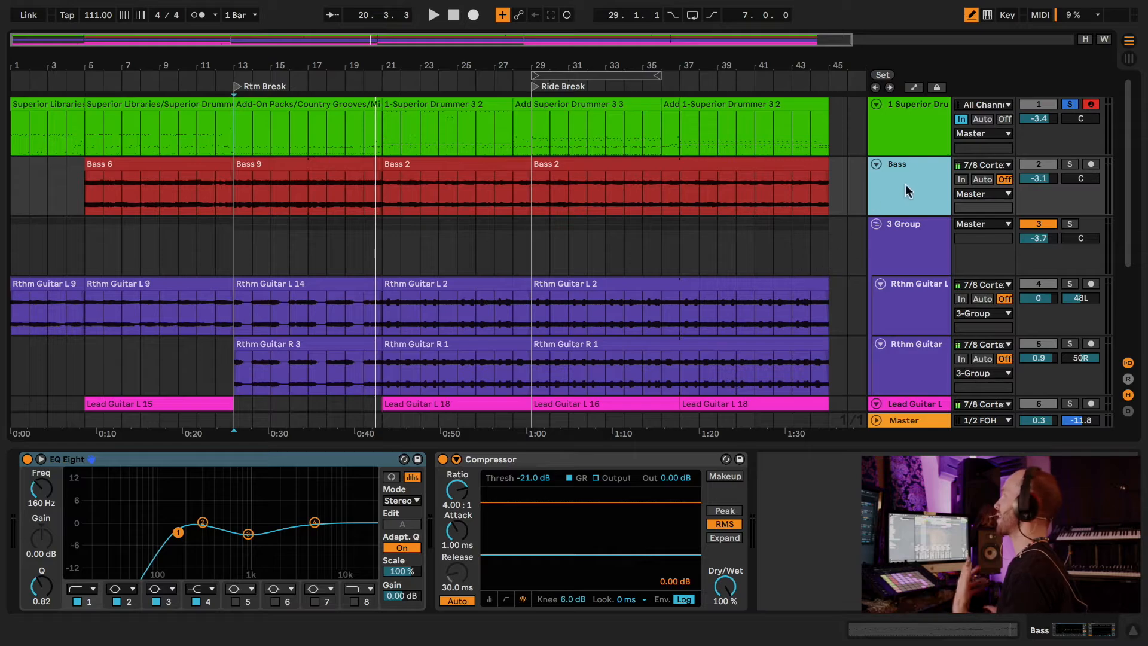
{"action": "left_click", "coordinate": [961, 120]}
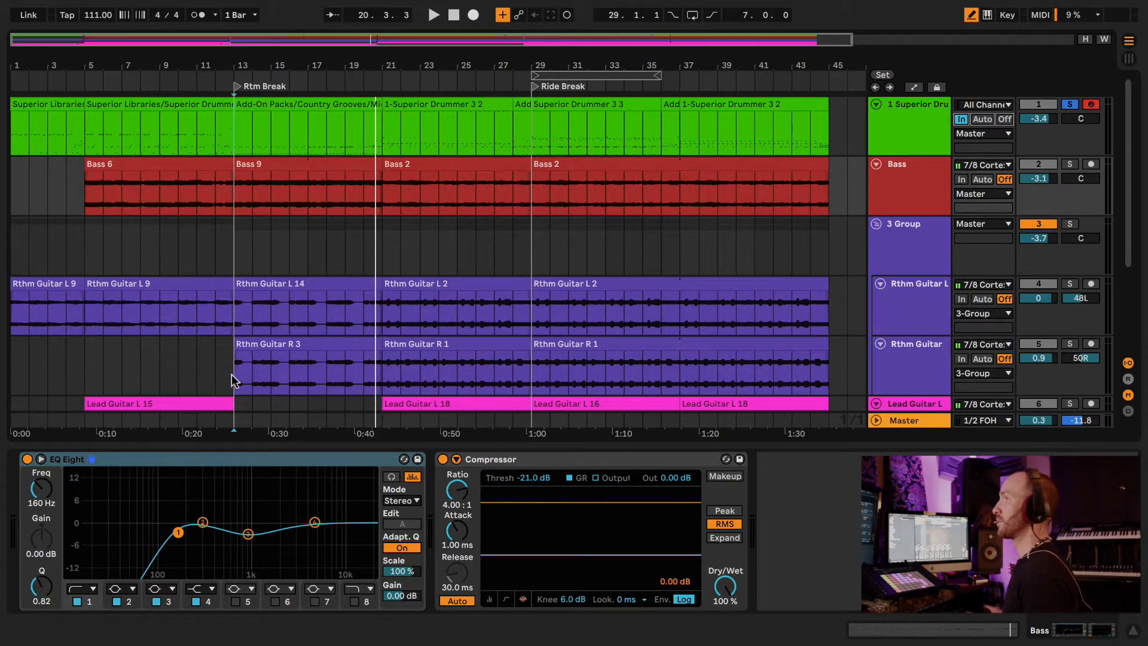
{"action": "left_click", "coordinate": [1069, 164]}
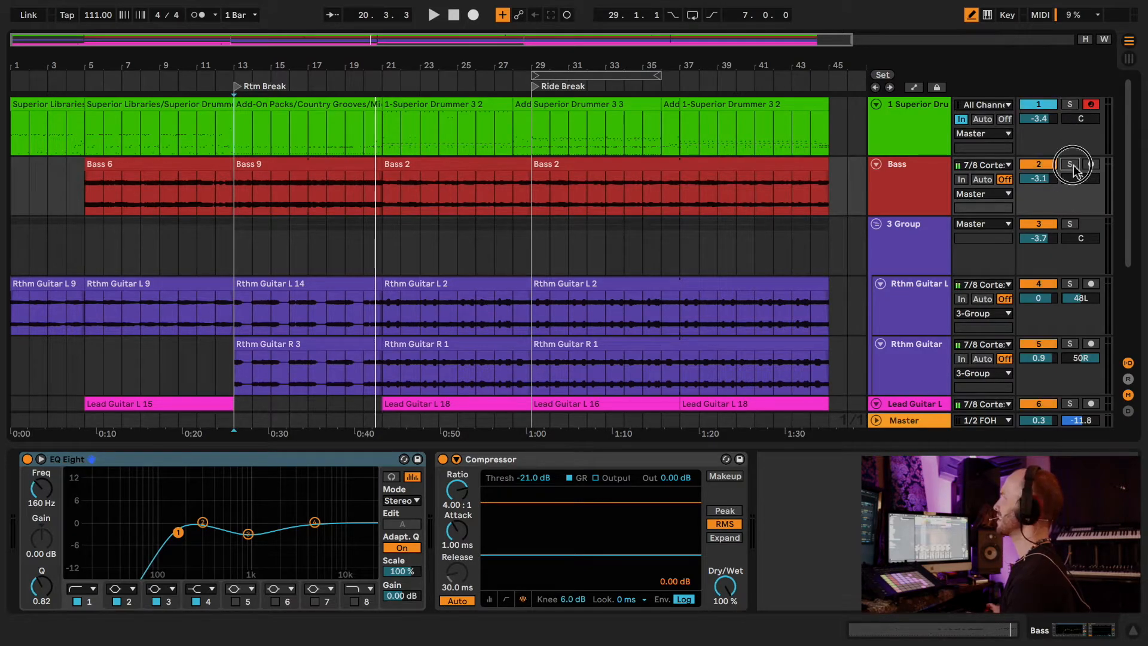
{"action": "key", "text": "space"}
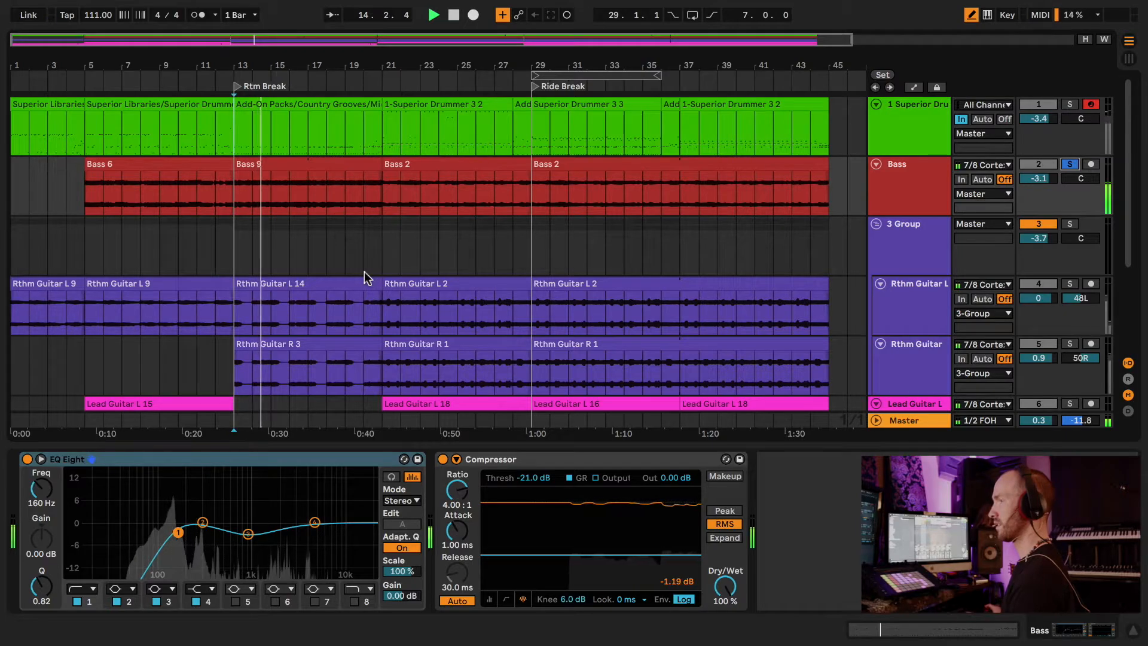
Compare the bass with EQ Eight bypassed and active, leaving the EQ on and stopping playback
{"action": "left_click", "coordinate": [27, 459]}
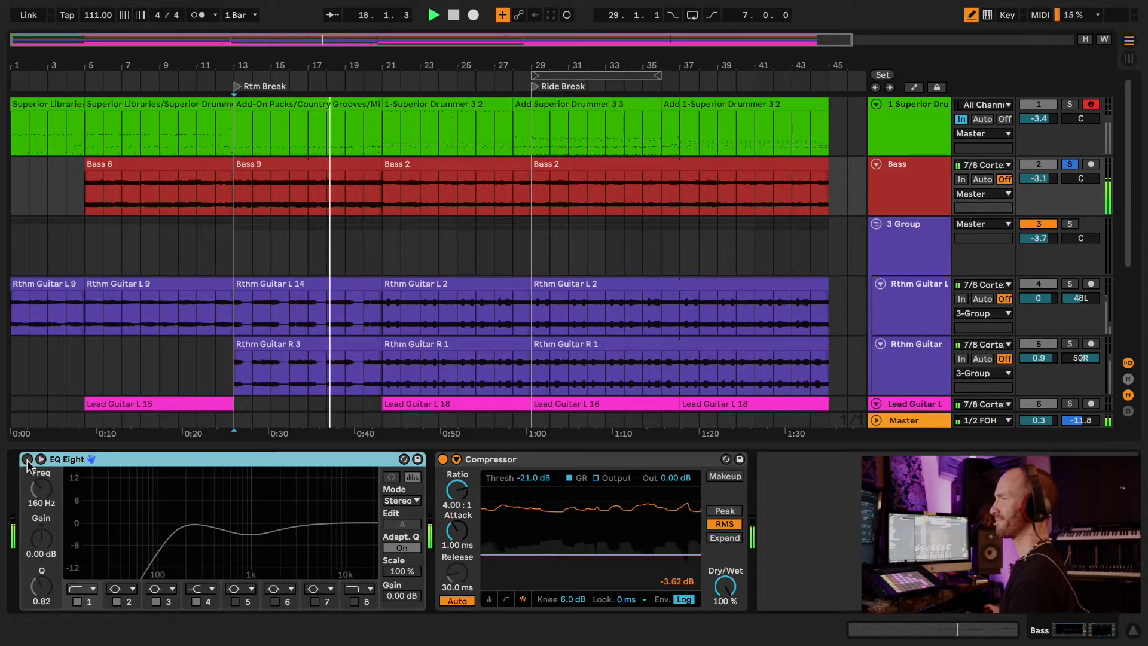
{"action": "left_click", "coordinate": [27, 459]}
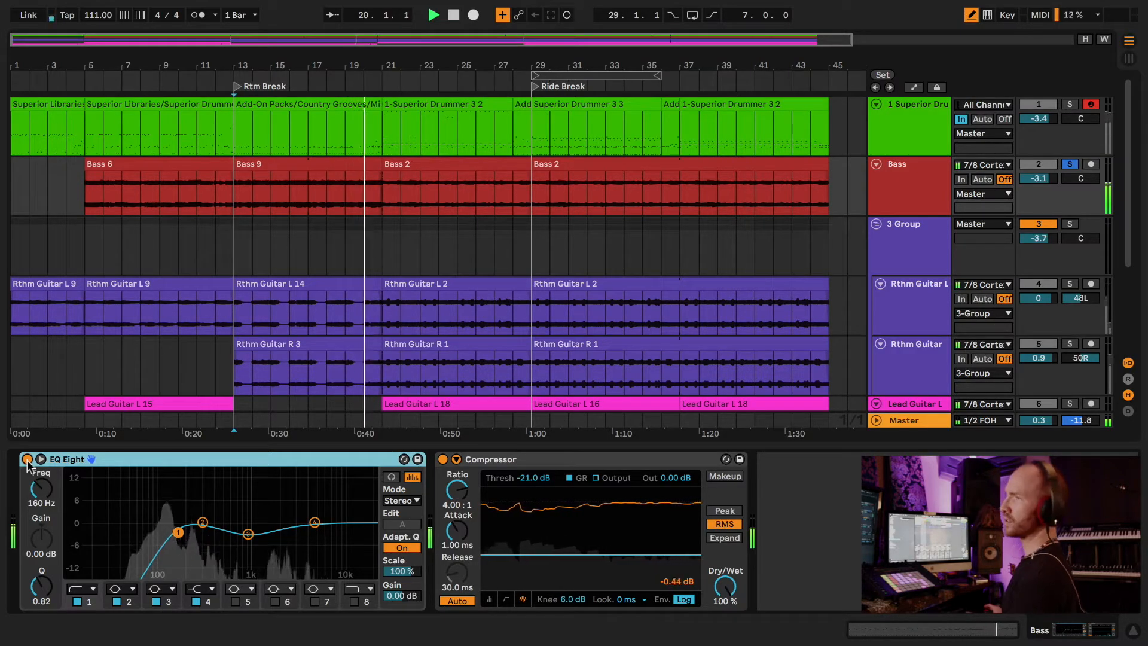
{"action": "key", "text": "space"}
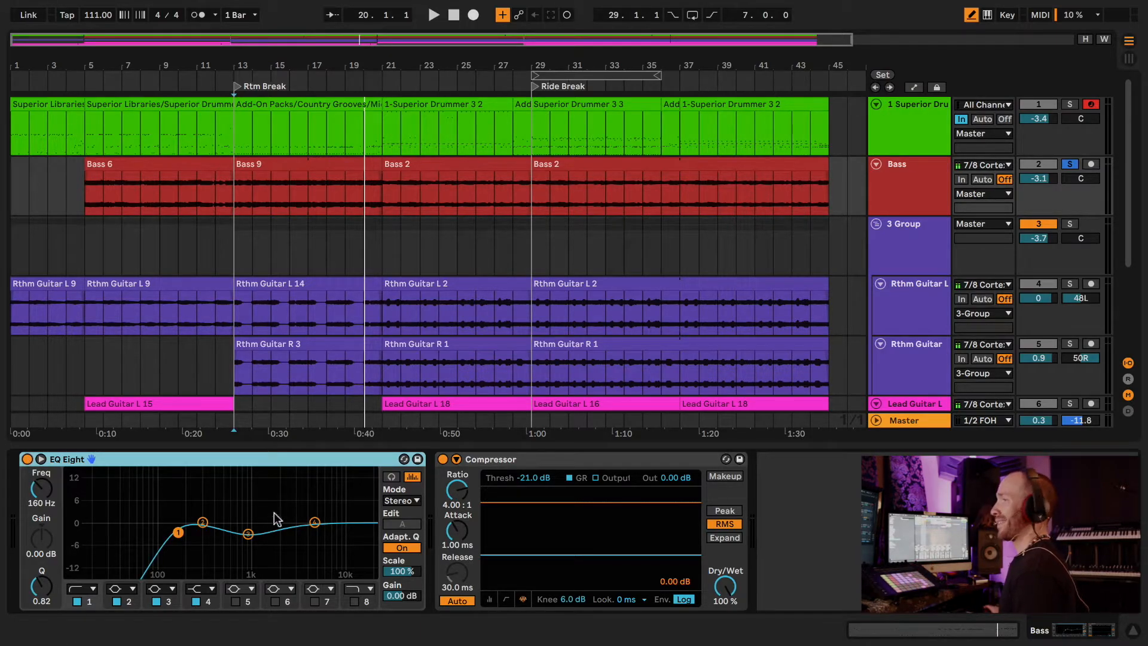
Play the soloed bass and compare it with the Compressor bypassed and active, leaving the Compressor on
{"action": "left_click", "coordinate": [584, 463]}
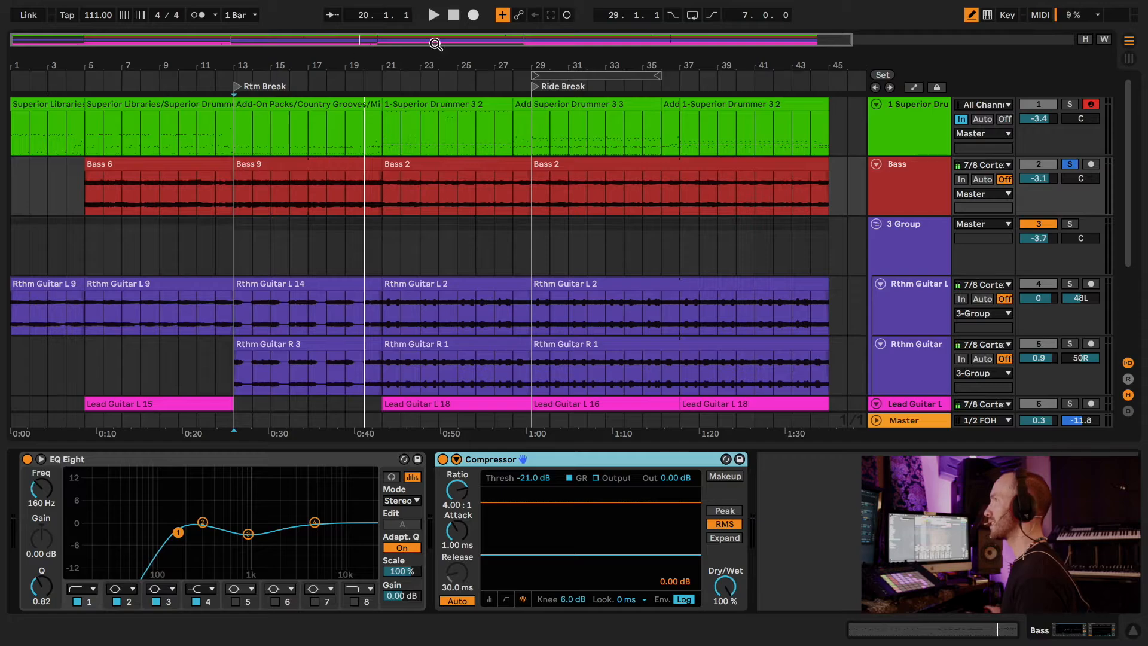
{"action": "left_click", "coordinate": [433, 16]}
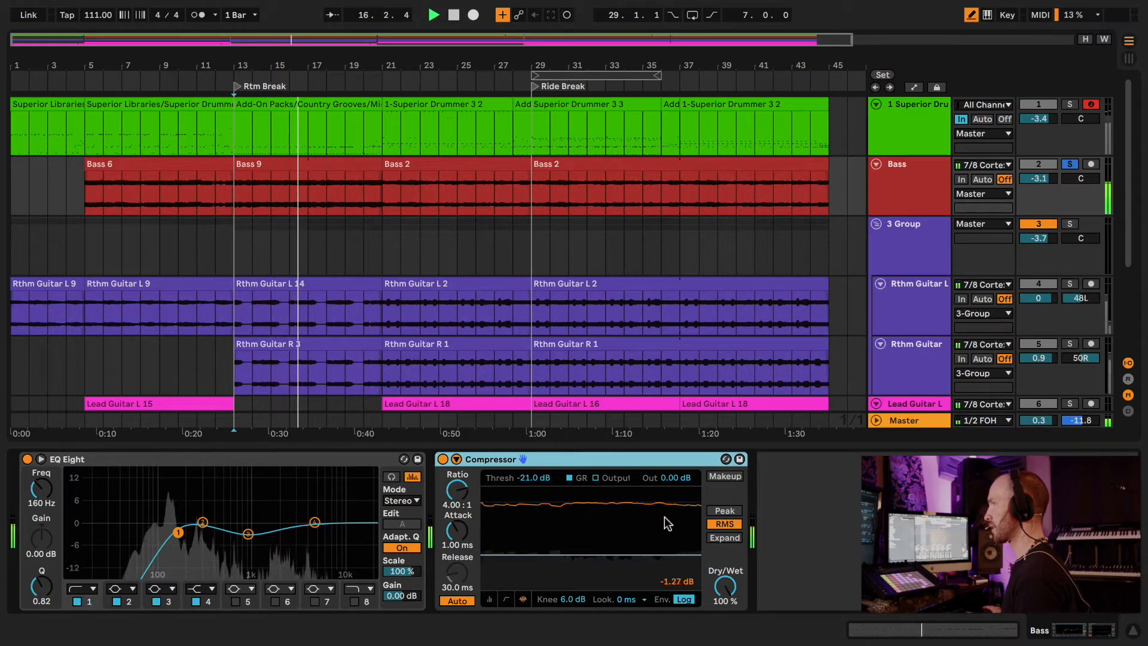
{"action": "left_click", "coordinate": [442, 459]}
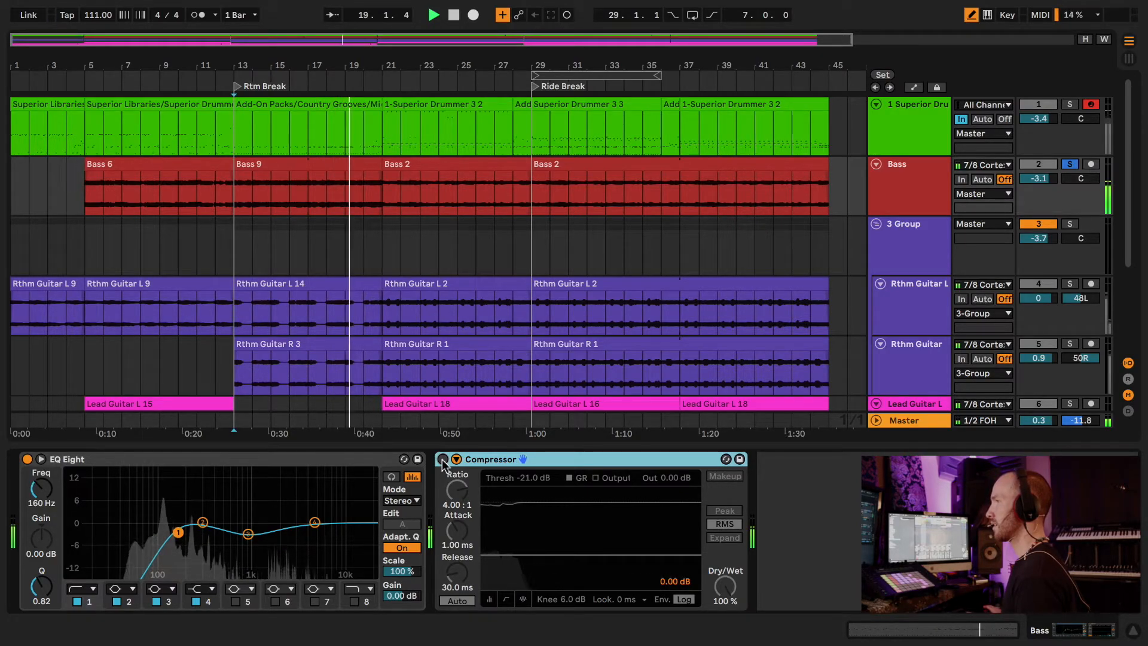
{"action": "left_click", "coordinate": [442, 459]}
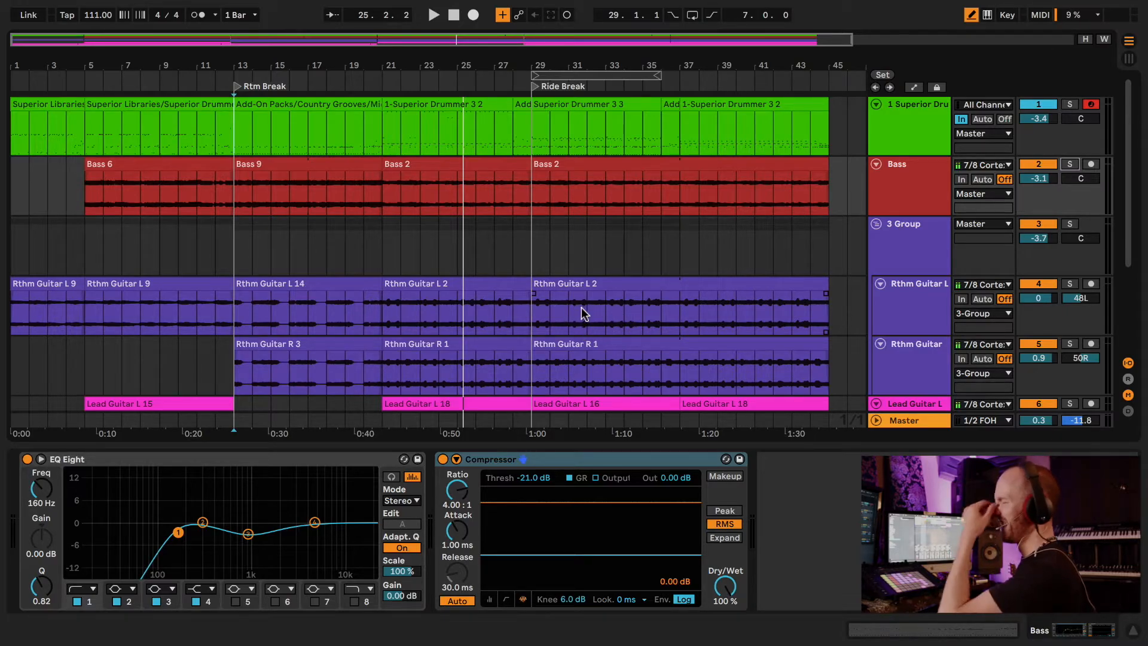
Select the rhythm guitar group, solo it and compare its sound with EQ Three bypassed and active, leaving EQ Three on
{"action": "scroll", "coordinate": [974, 282], "scroll_direction": "down", "scroll_amount": 2}
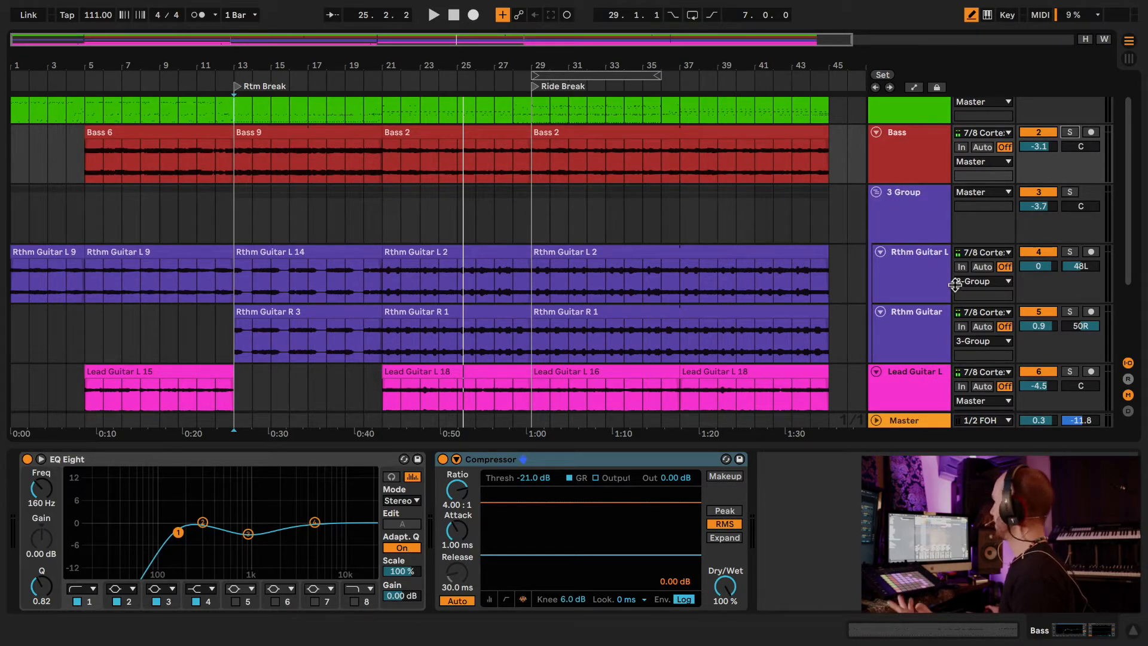
{"action": "left_click", "coordinate": [917, 217]}
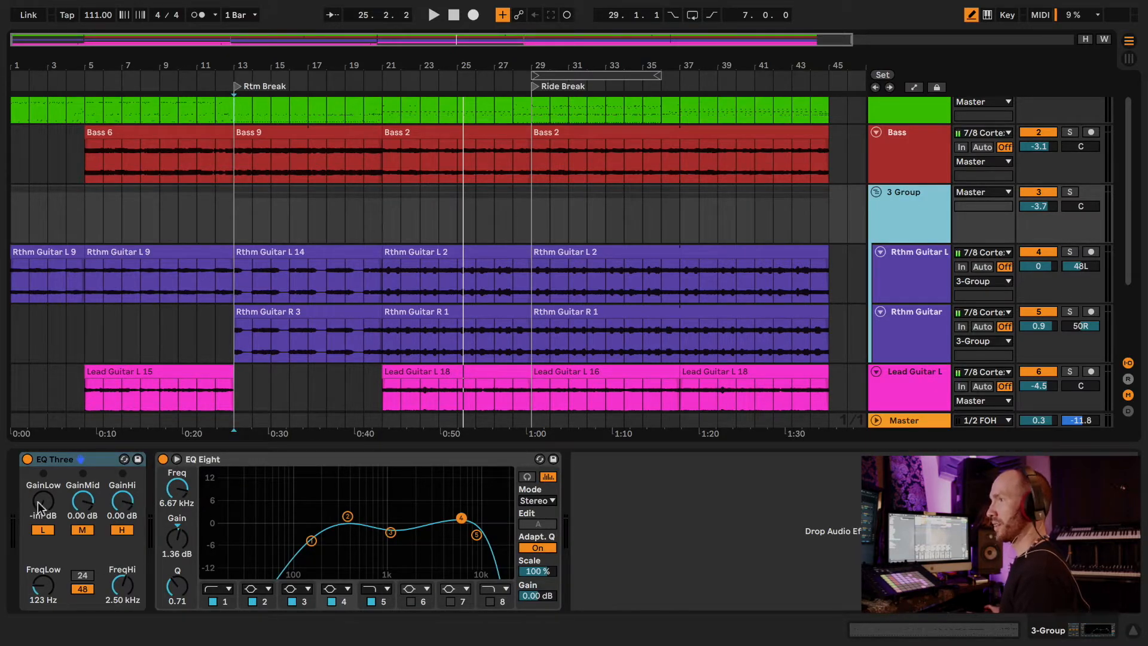
{"action": "left_click", "coordinate": [27, 459]}
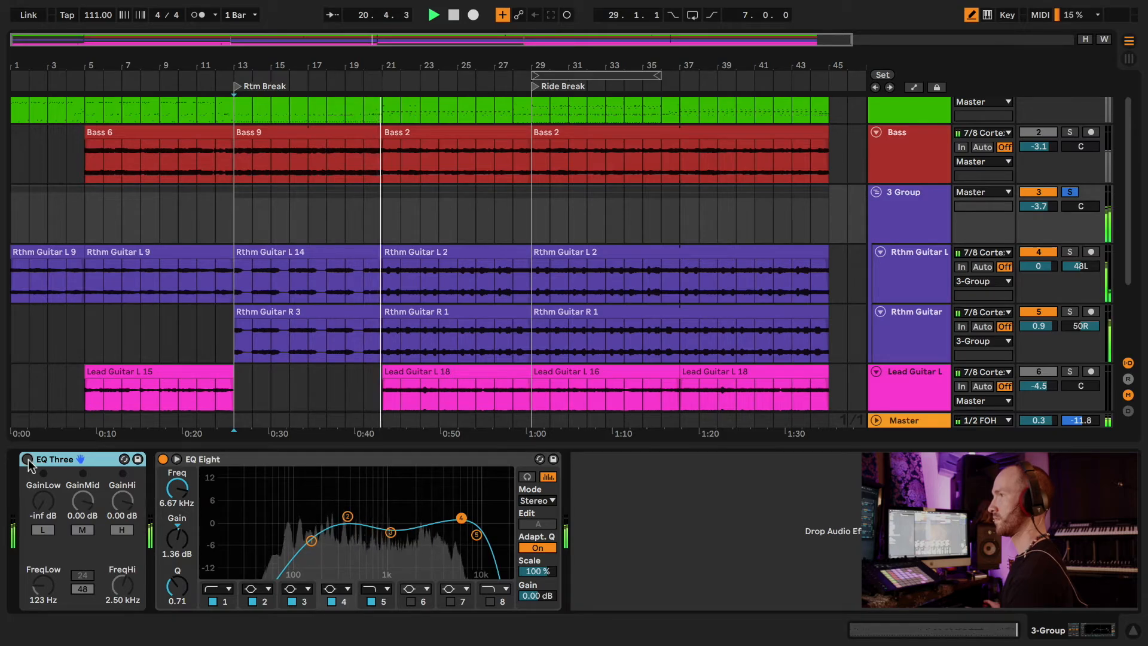
{"action": "left_click", "coordinate": [27, 459]}
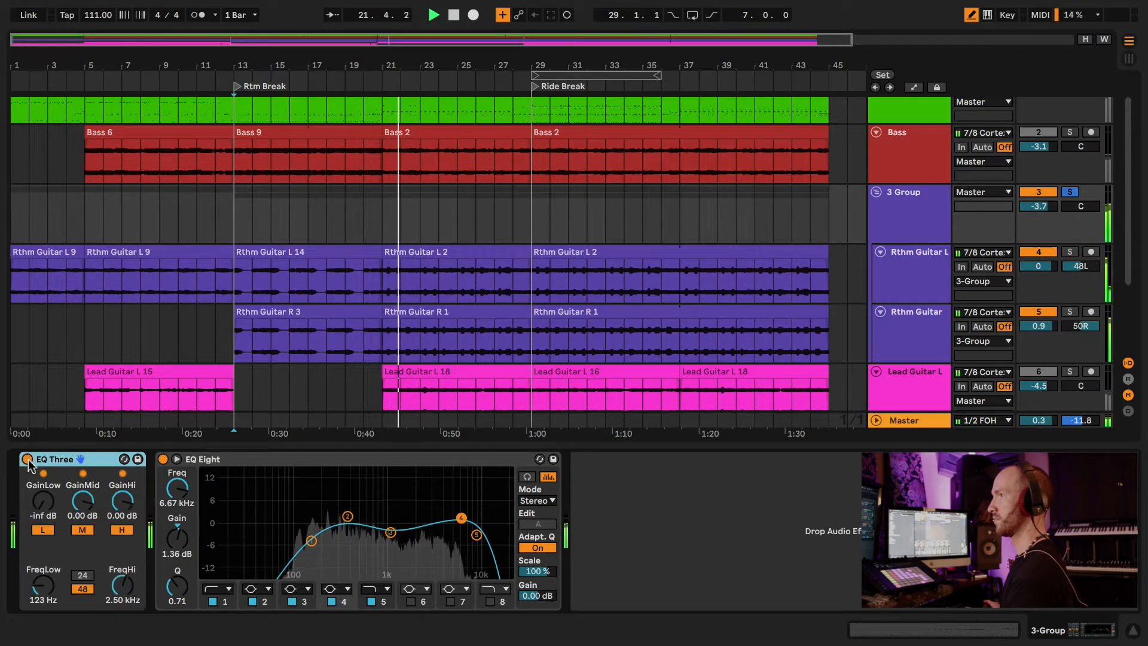
{"action": "left_click", "coordinate": [27, 460]}
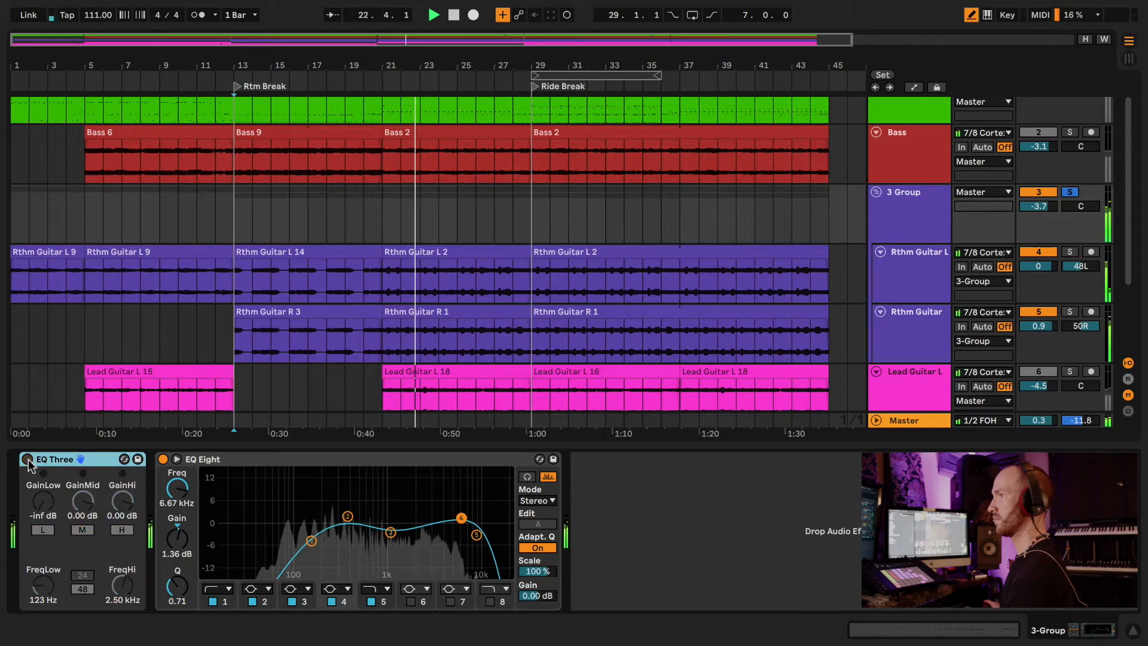
{"action": "left_click", "coordinate": [27, 460]}
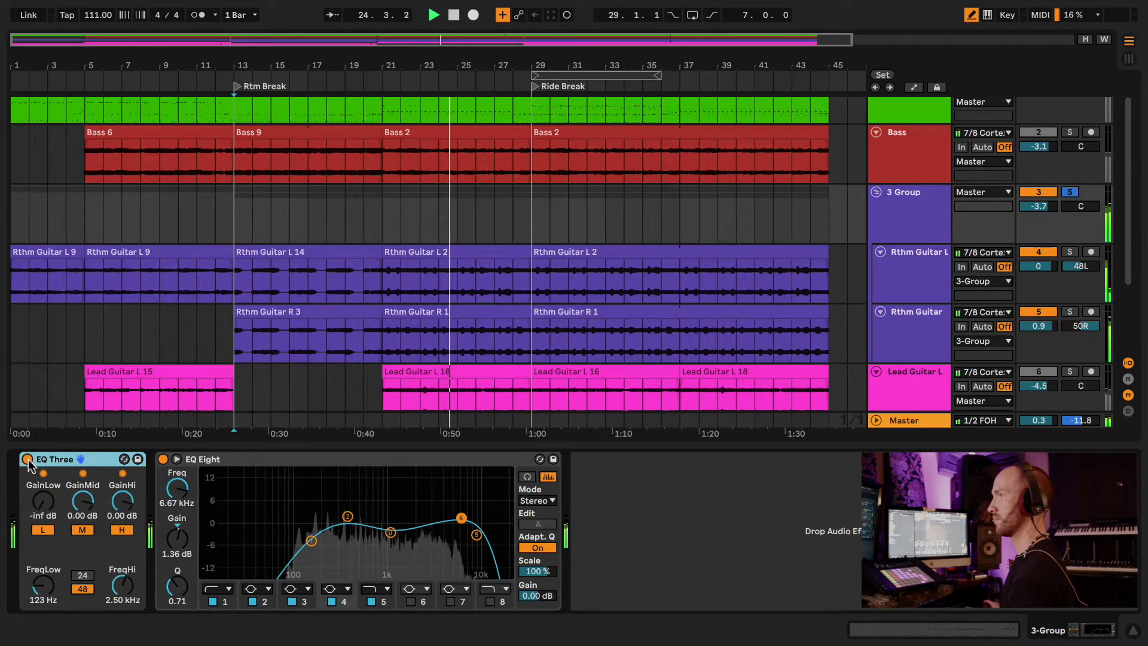
{"action": "left_click", "coordinate": [27, 459]}
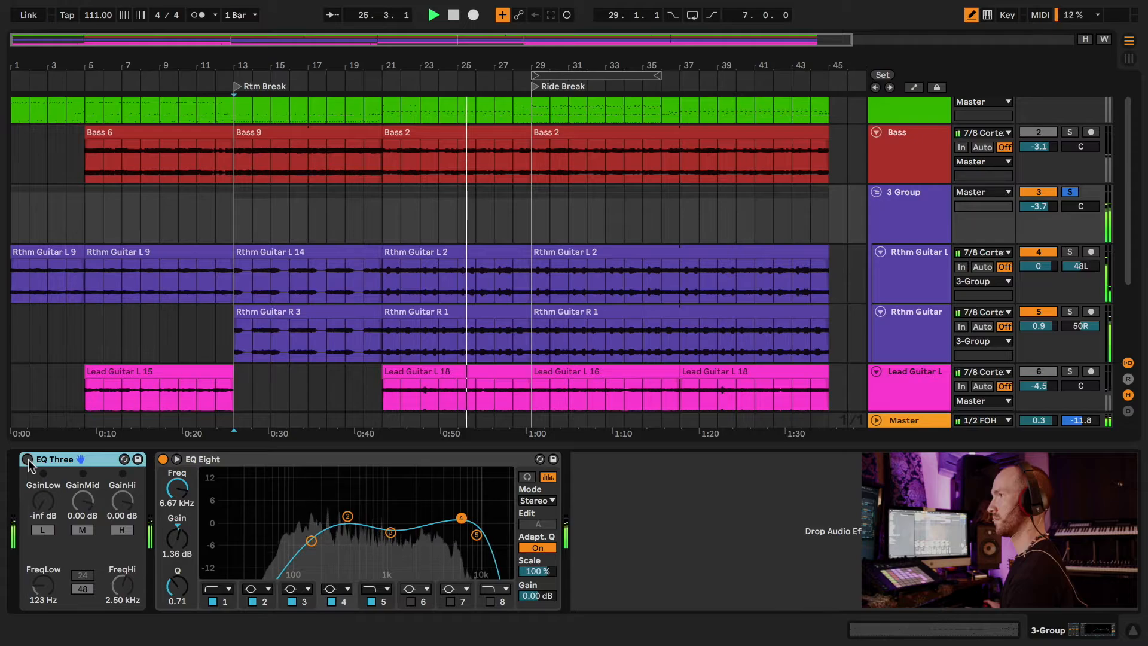
{"action": "left_click", "coordinate": [28, 459]}
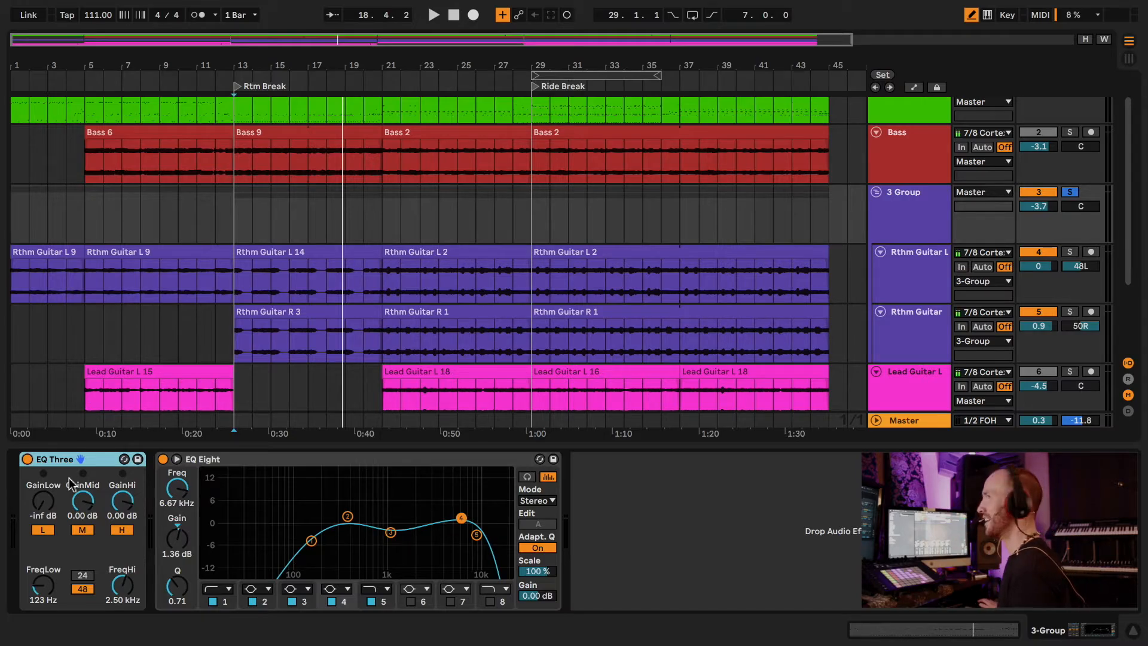
Select the Rthm Guitar L 14 clip, play the soloed rhythm guitars from the Rtm Break and take the group out of solo
{"action": "left_click", "coordinate": [296, 256]}
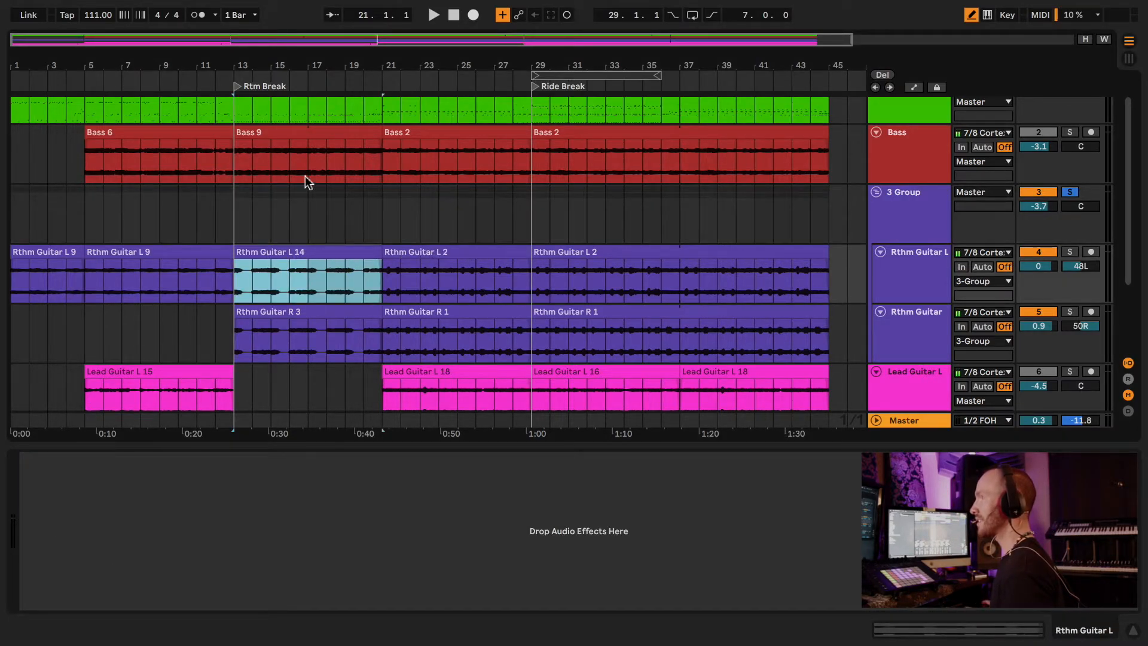
{"action": "left_click", "coordinate": [267, 83]}
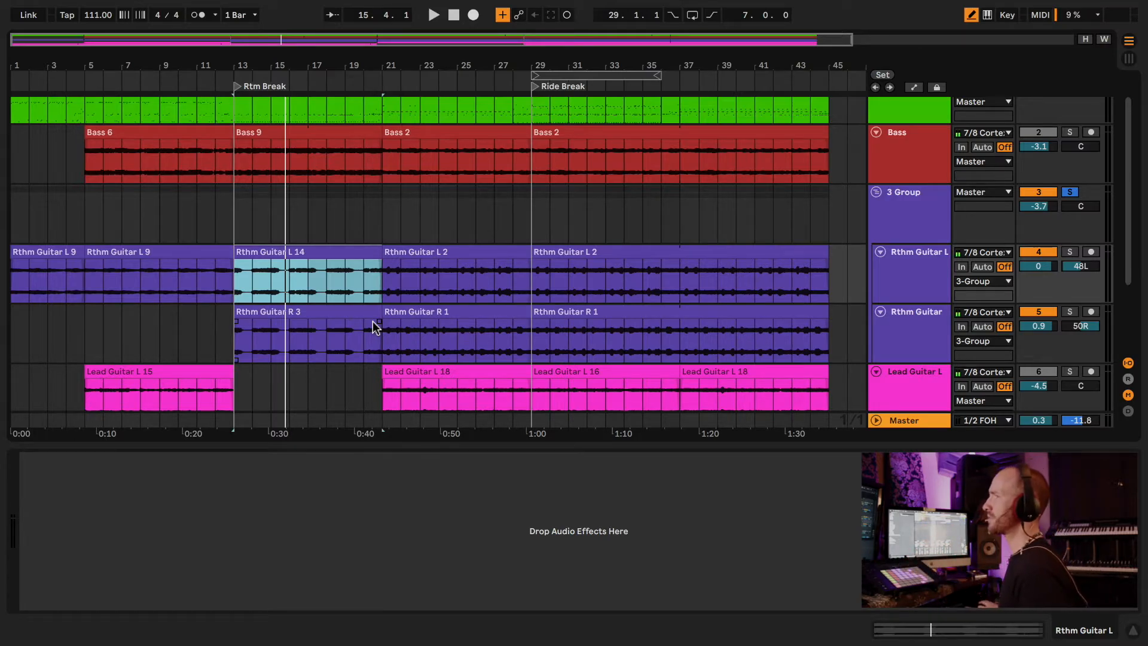
{"action": "scroll", "coordinate": [500, 379], "scroll_direction": "down", "scroll_amount": 5}
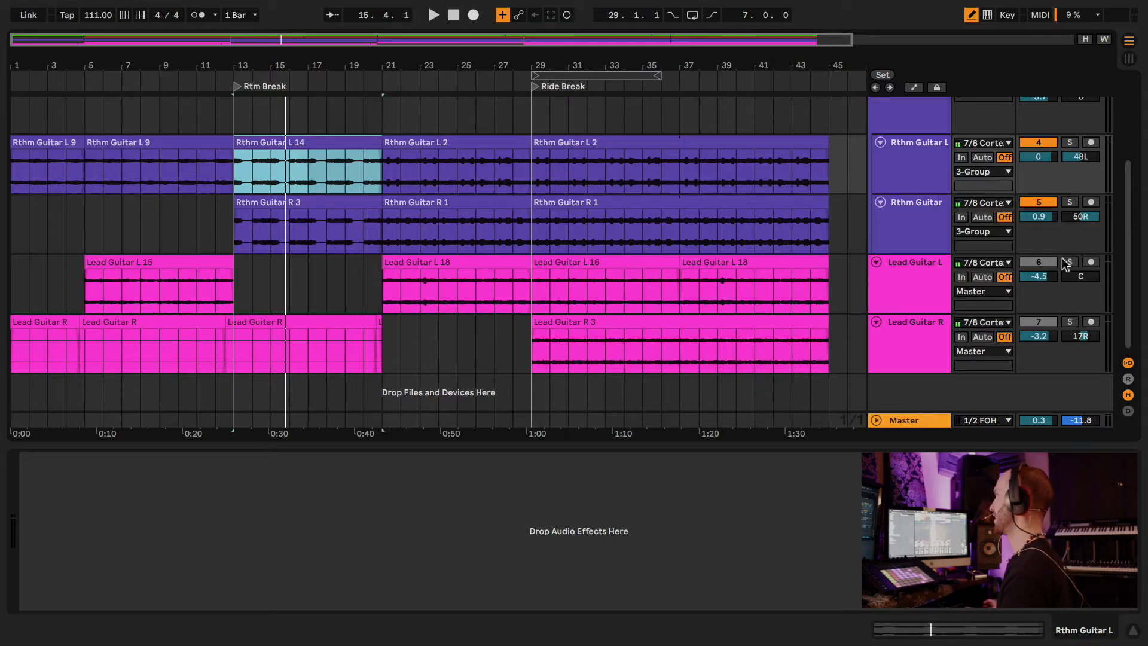
{"action": "scroll", "coordinate": [1047, 241], "scroll_direction": "up", "scroll_amount": 5}
{"action": "scroll", "coordinate": [1067, 239], "scroll_direction": "down", "scroll_amount": 3}
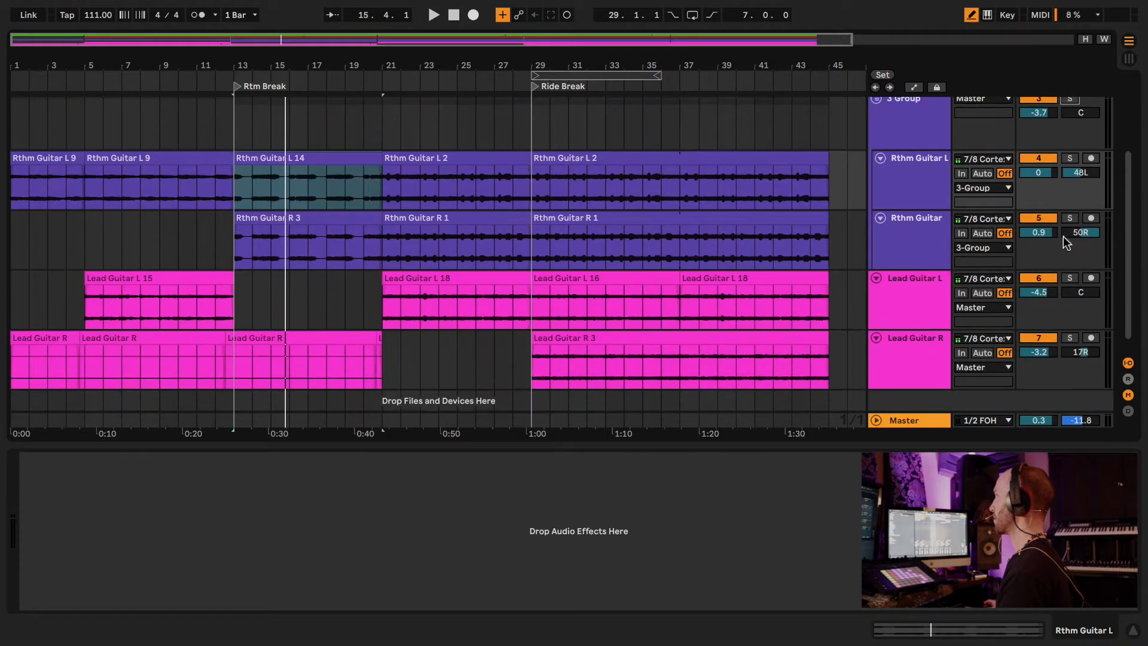
Play from bar 5 with Lead Guitar L soloed, bring up the track's EQ Eight and take the track out of solo
{"action": "left_click", "coordinate": [84, 84]}
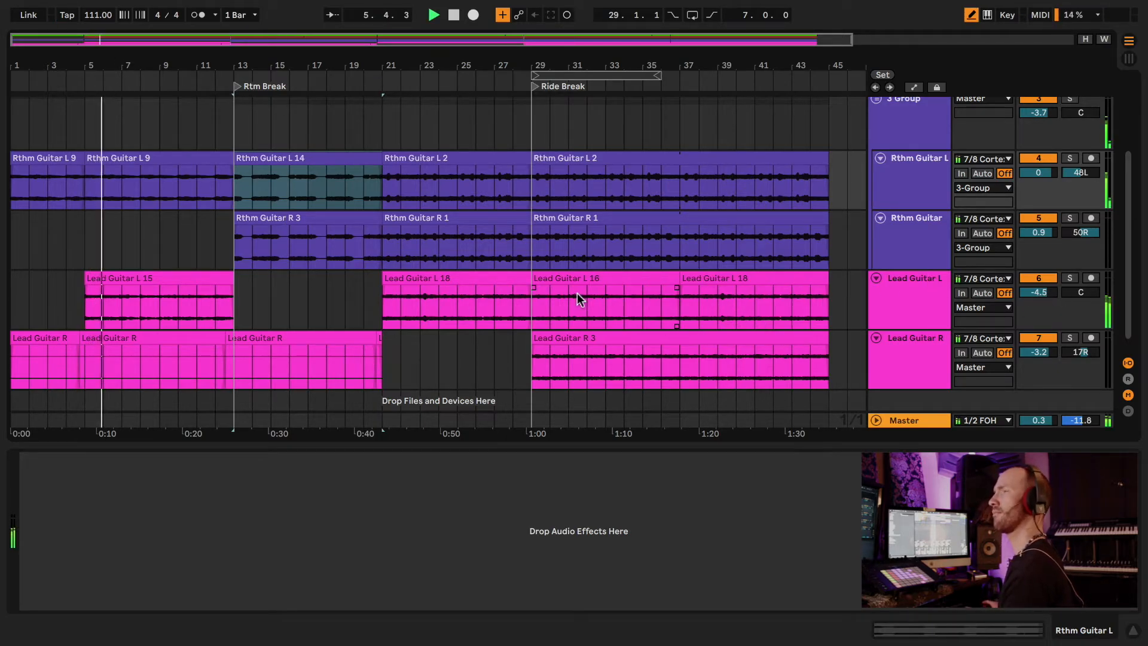
{"action": "left_click", "coordinate": [1069, 278]}
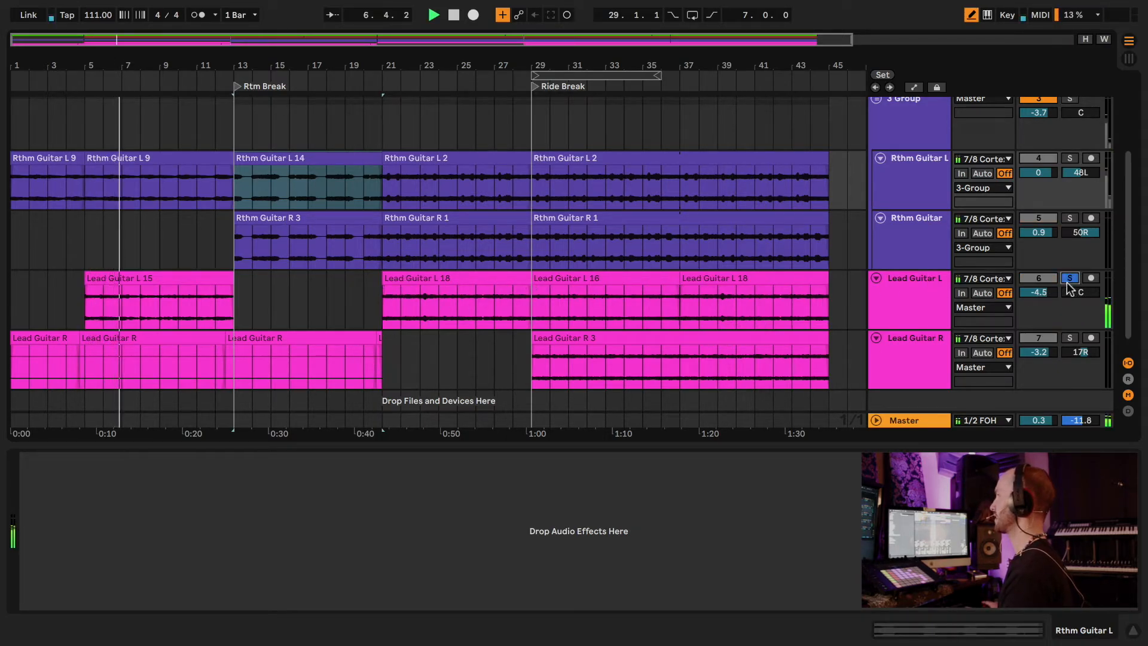
{"action": "left_click", "coordinate": [896, 286]}
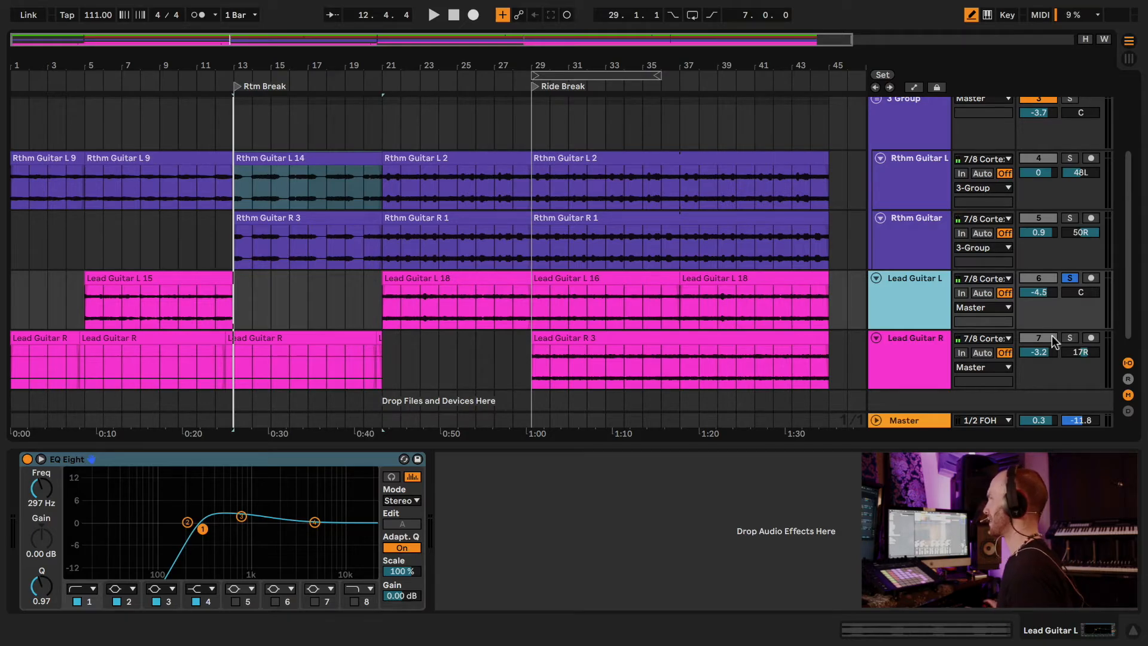
{"action": "left_click", "coordinate": [1071, 279]}
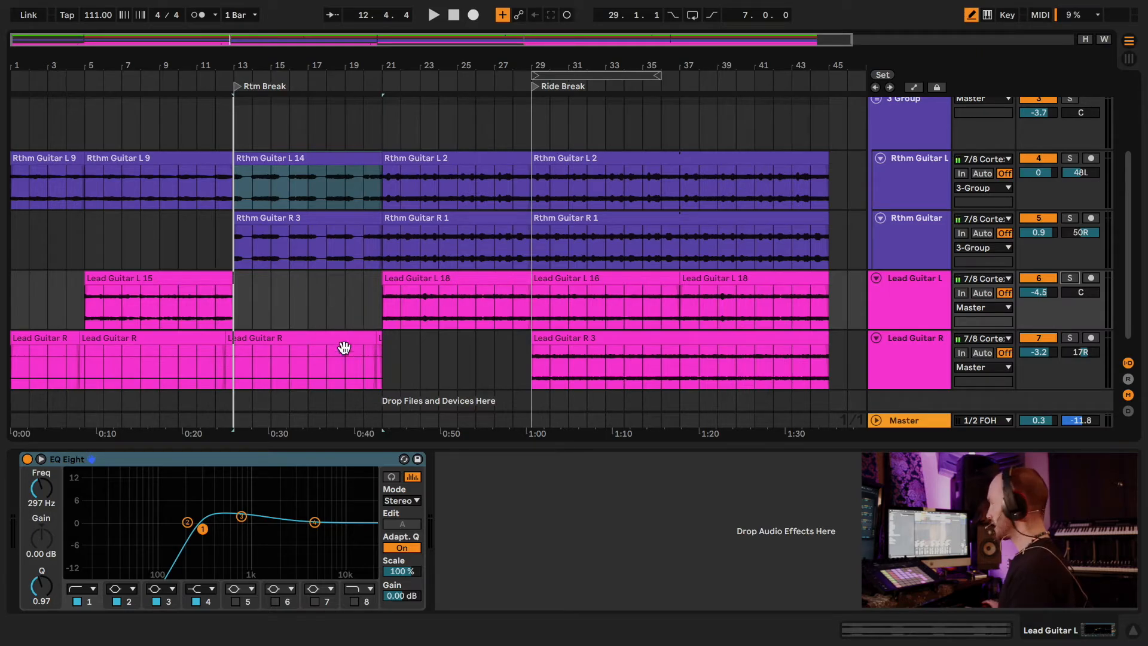
Solo Lead Guitar R, delete its clip content between bars 13 and 23 and take the track out of solo
{"action": "left_click", "coordinate": [1070, 338]}
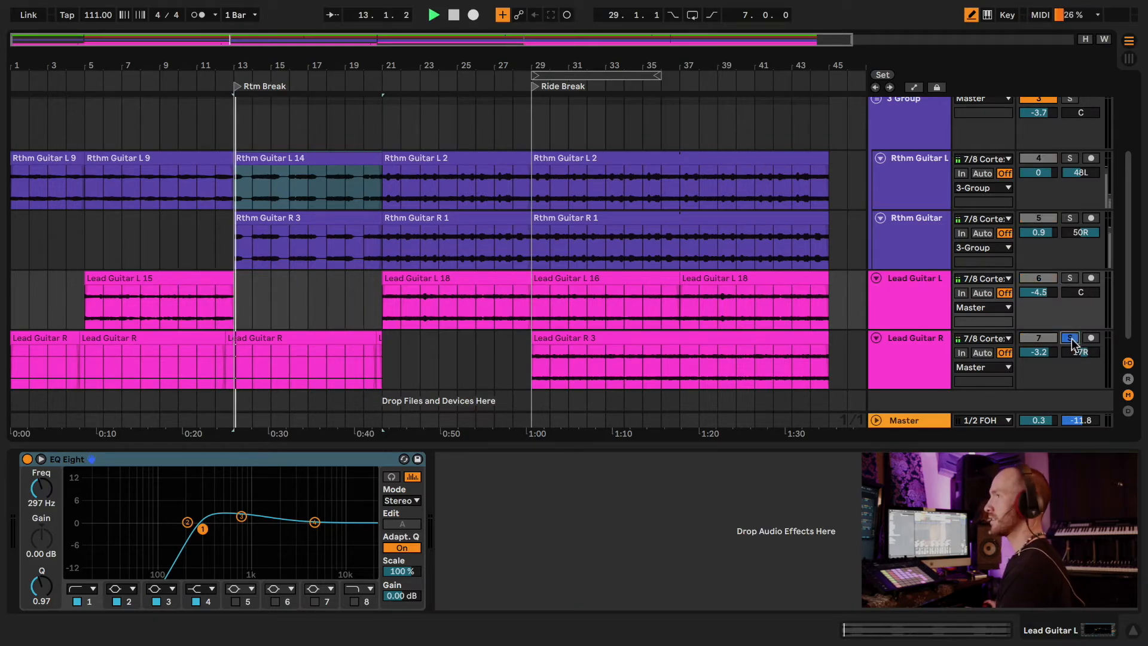
{"action": "left_click", "coordinate": [382, 340]}
{"action": "left_click_drag", "start_coordinate": [323, 314], "coordinate": [339, 360]}
{"action": "left_click_drag", "start_coordinate": [418, 364], "coordinate": [243, 354]}
{"action": "key", "text": "Delete"}
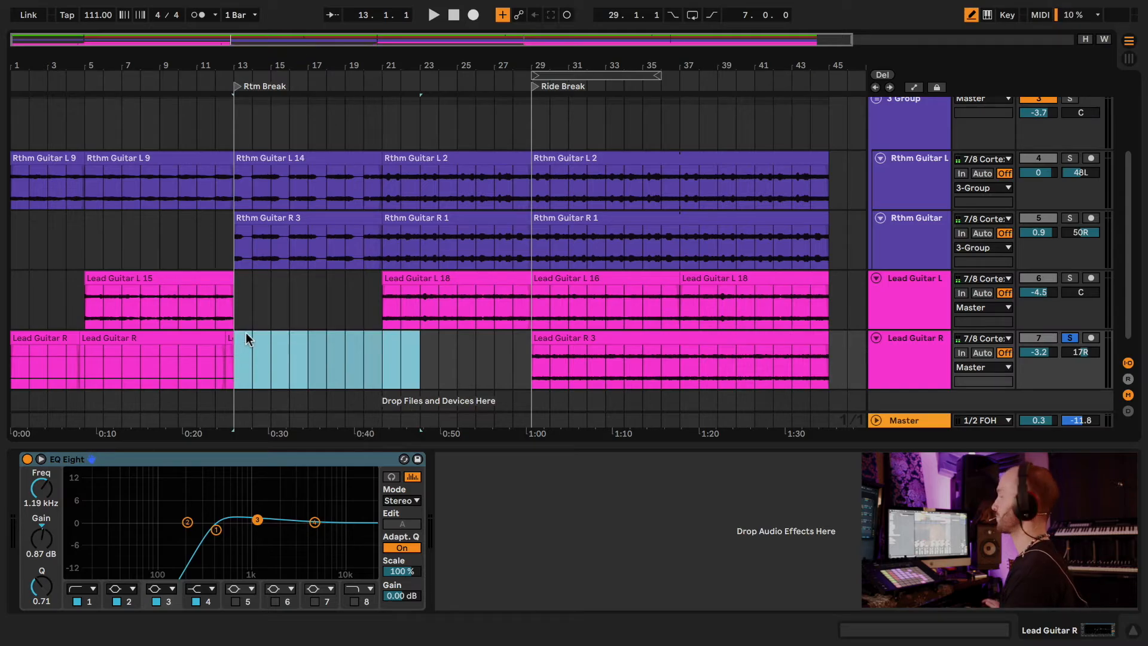
{"action": "left_click", "coordinate": [1069, 338]}
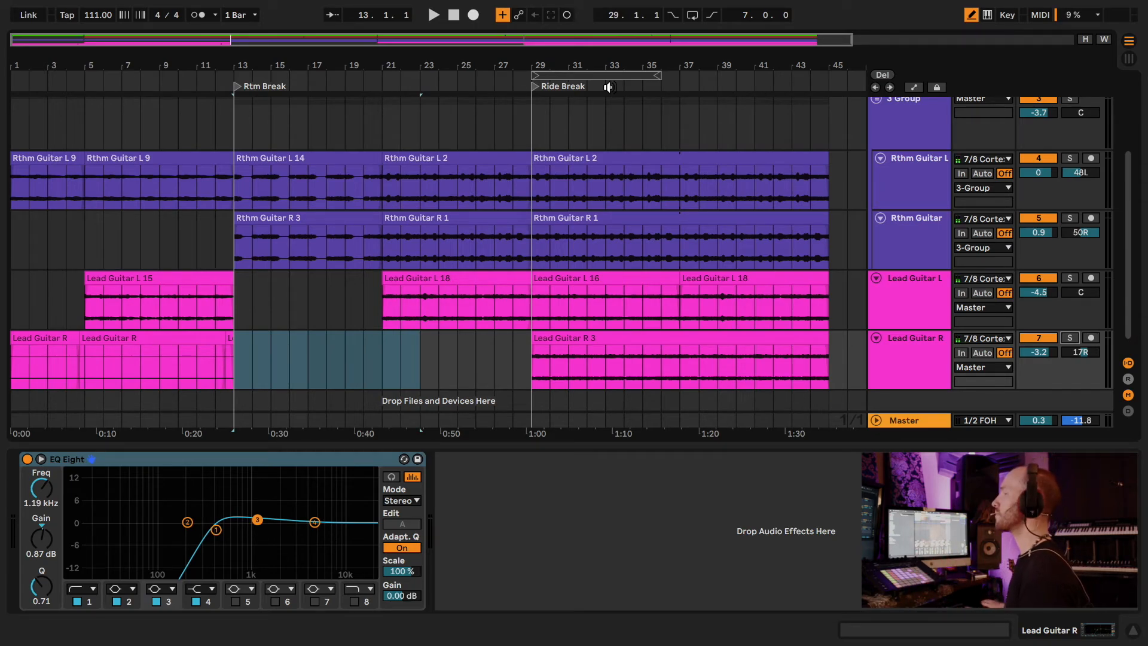
Select the Lead Guitar R 3 clip, inspect the track's EQ Eight and play the track soloed from the Ride Break
{"action": "left_click", "coordinate": [628, 343]}
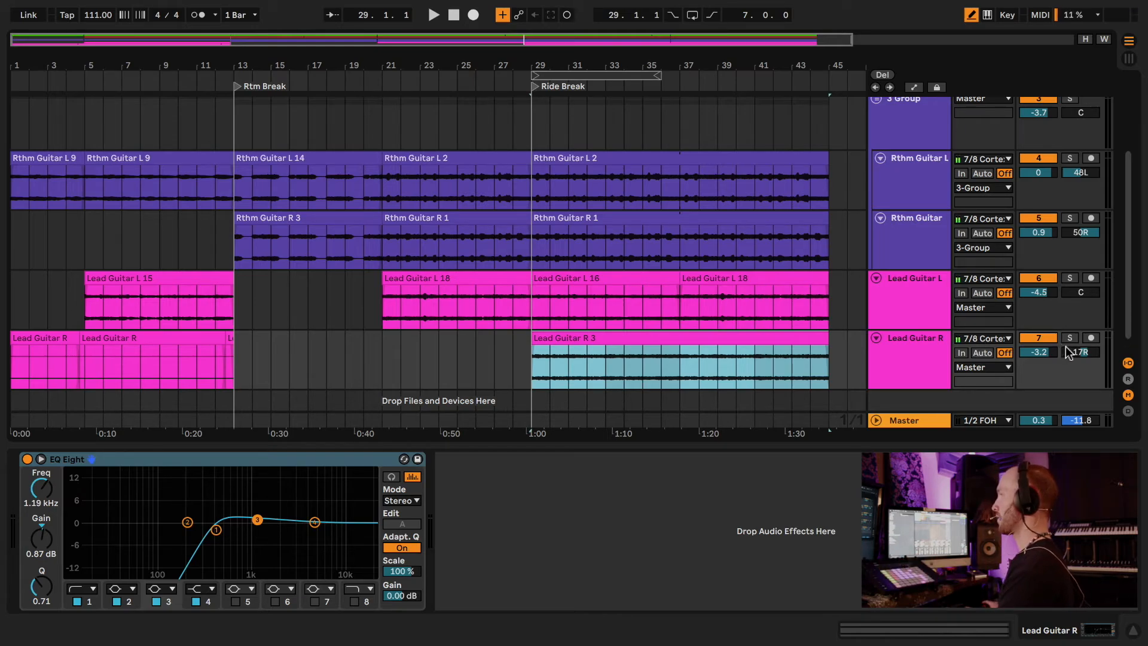
{"action": "left_click", "coordinate": [182, 464]}
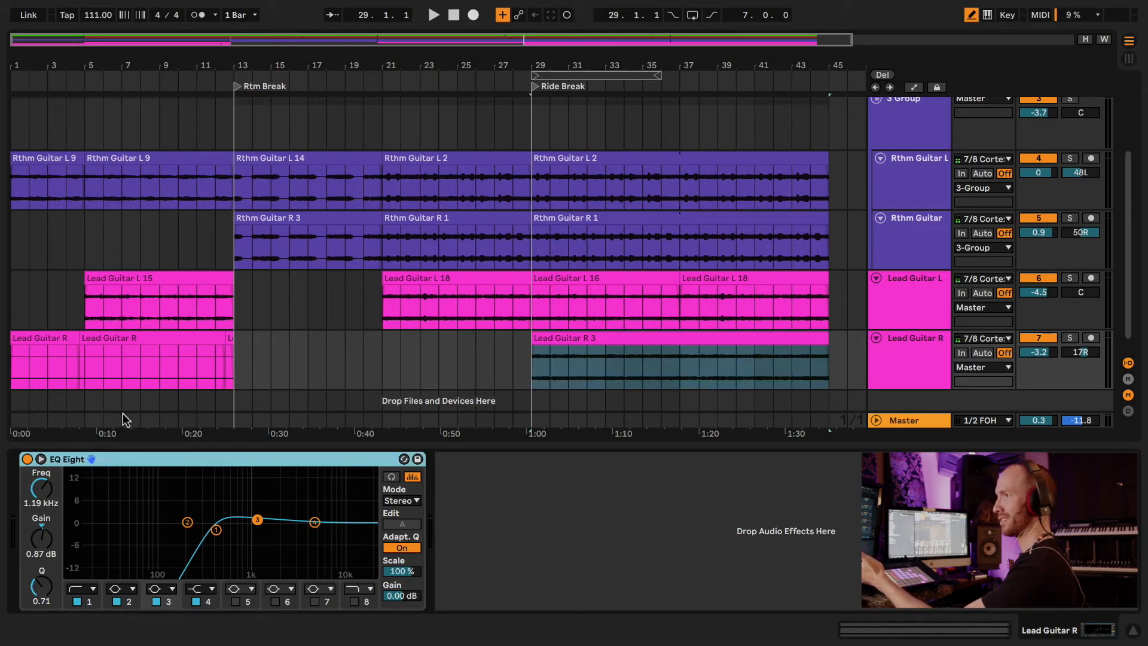
{"action": "left_click", "coordinate": [1070, 338]}
{"action": "key", "text": "space"}
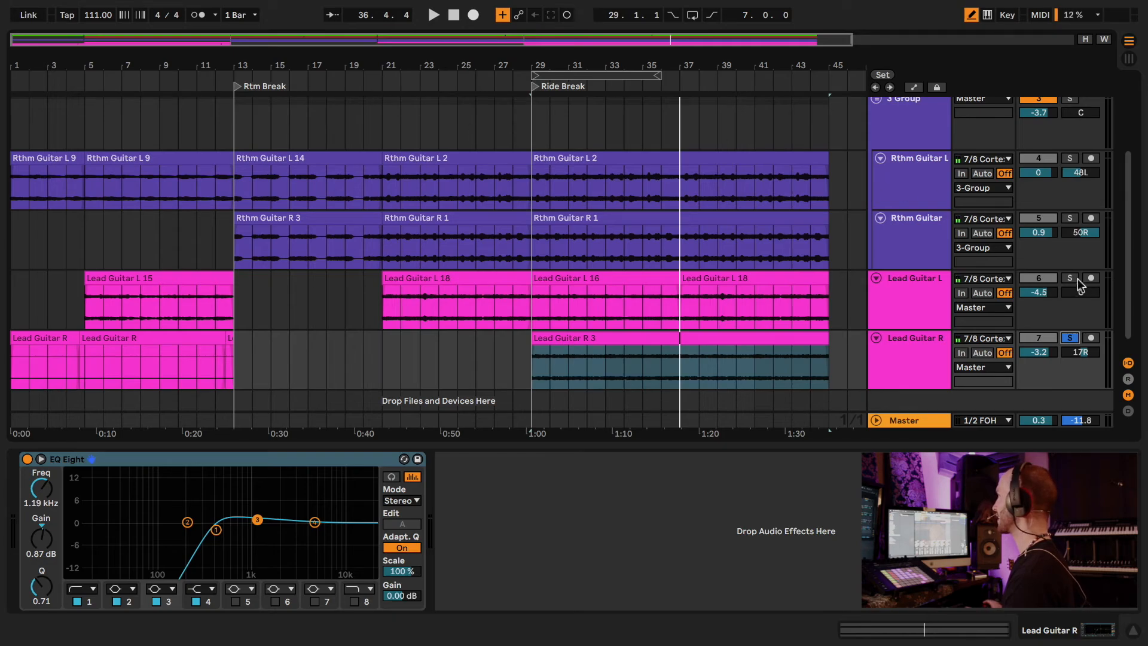
Solo Lead Guitar L in place of Lead Guitar R, play it from bar 21 and take it out of solo
{"action": "left_click", "coordinate": [385, 86]}
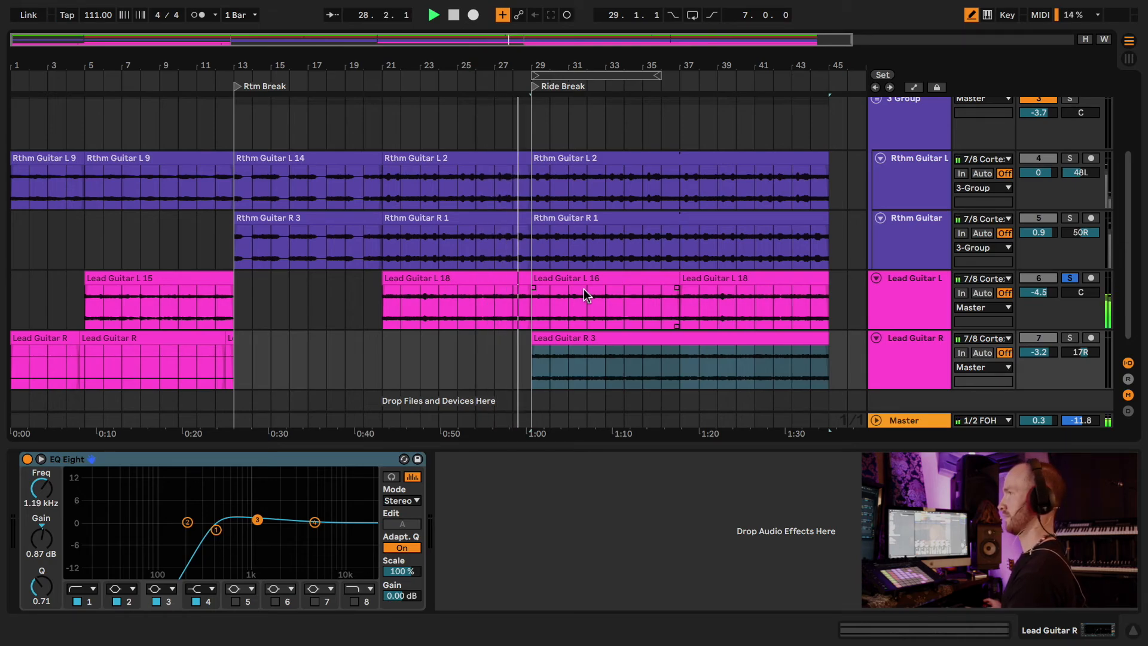
{"action": "key", "text": "space"}
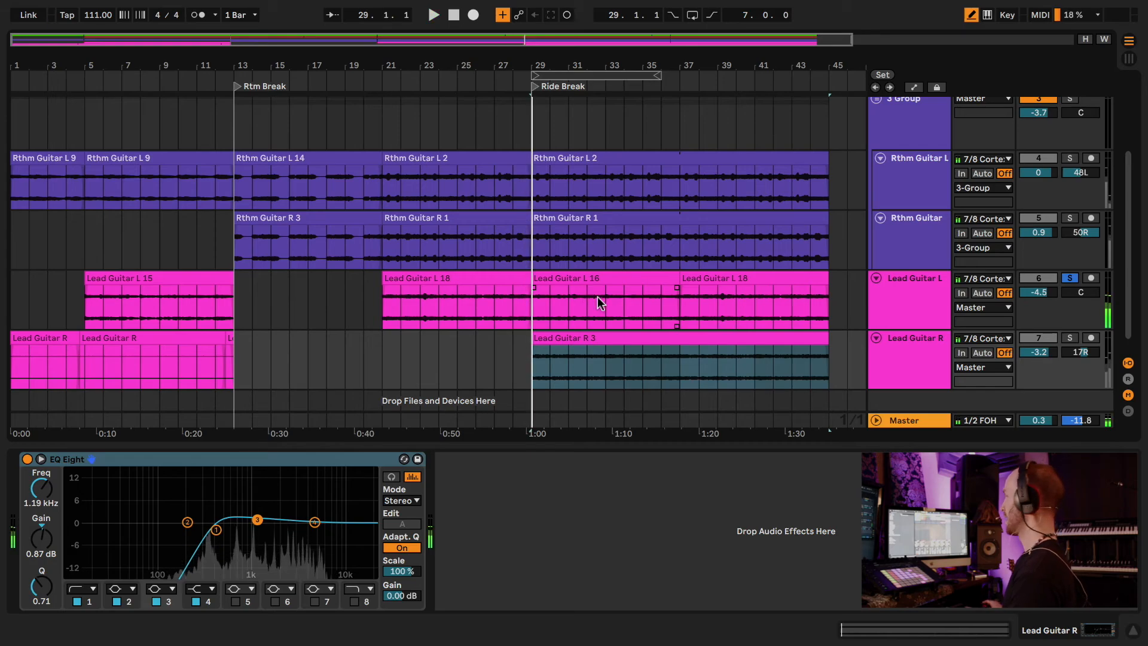
{"action": "left_click", "coordinate": [1070, 278]}
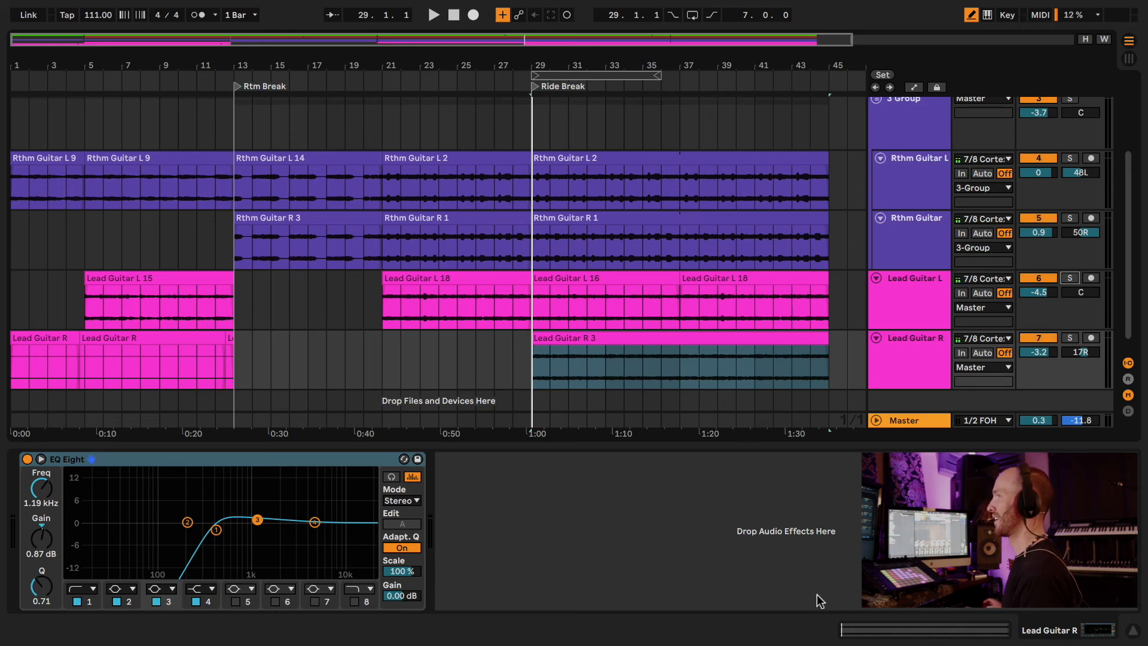
Play the full mix from the Rtm Break with no track soloed
{"action": "left_click", "coordinate": [234, 80]}
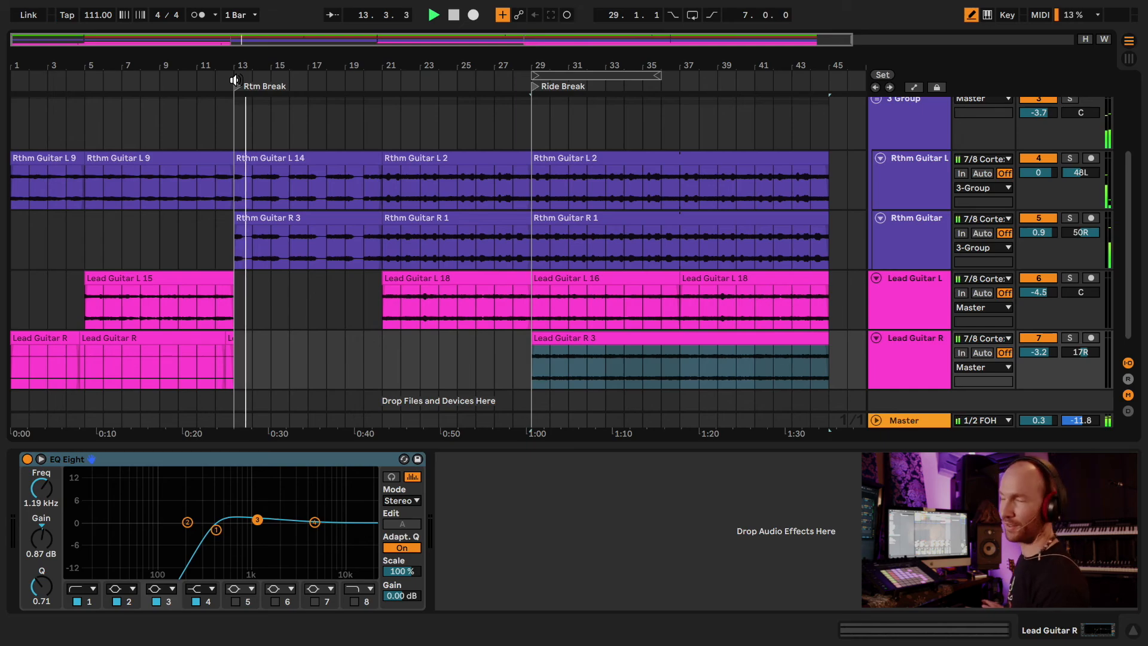
{"action": "key", "text": "space"}
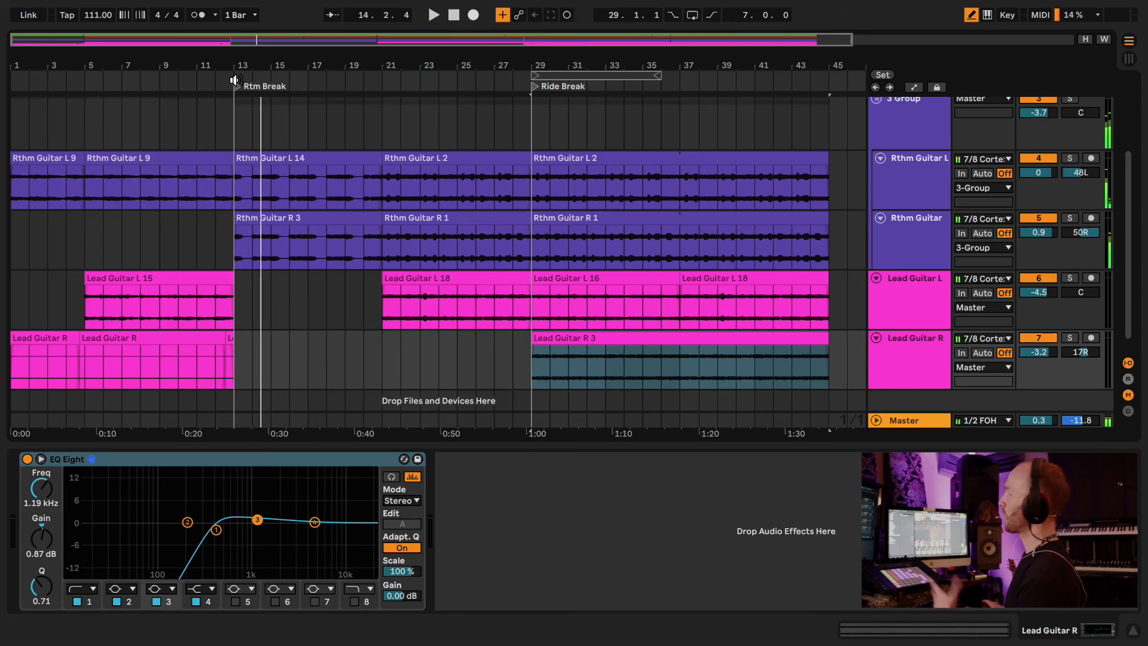